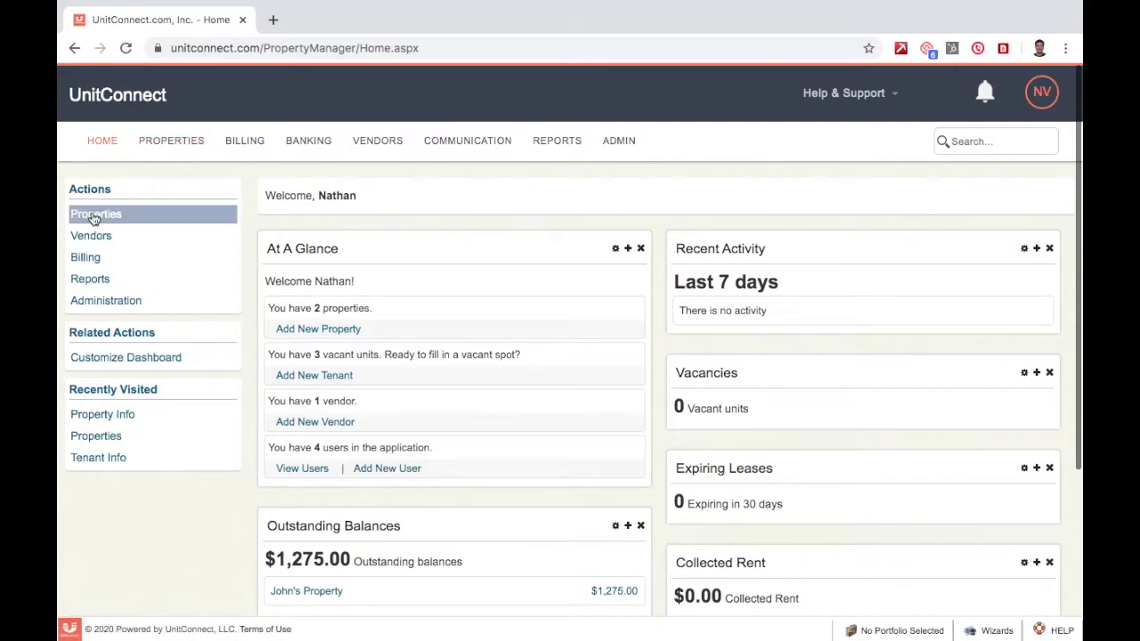
# - Open the property list and display the units of Eagle Property
pyautogui.click(161, 146)
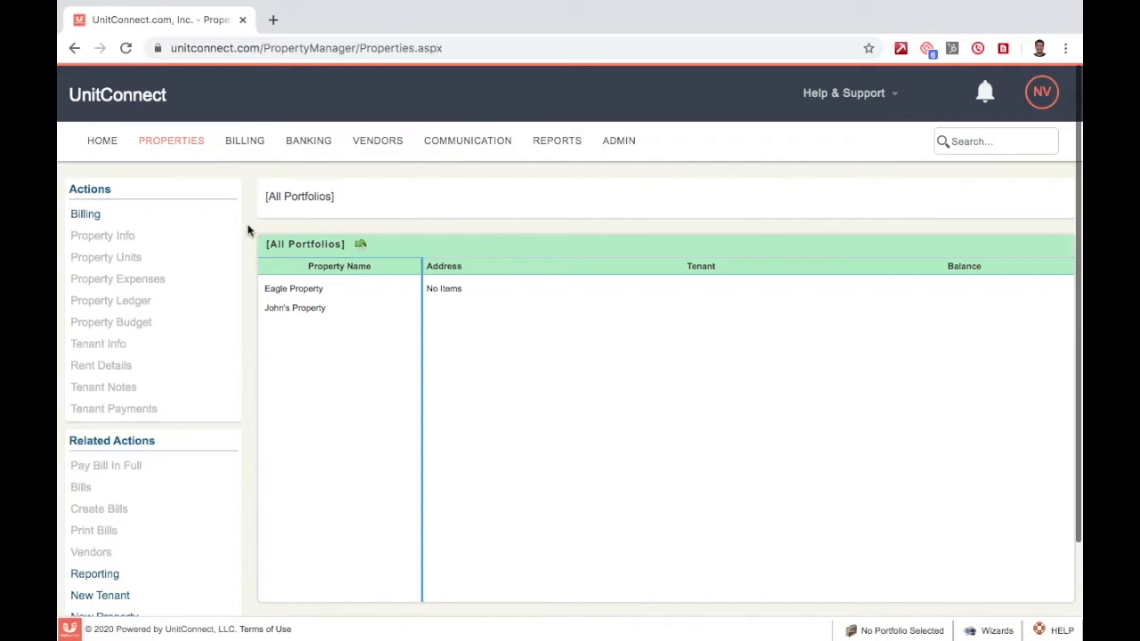
pyautogui.click(272, 293)
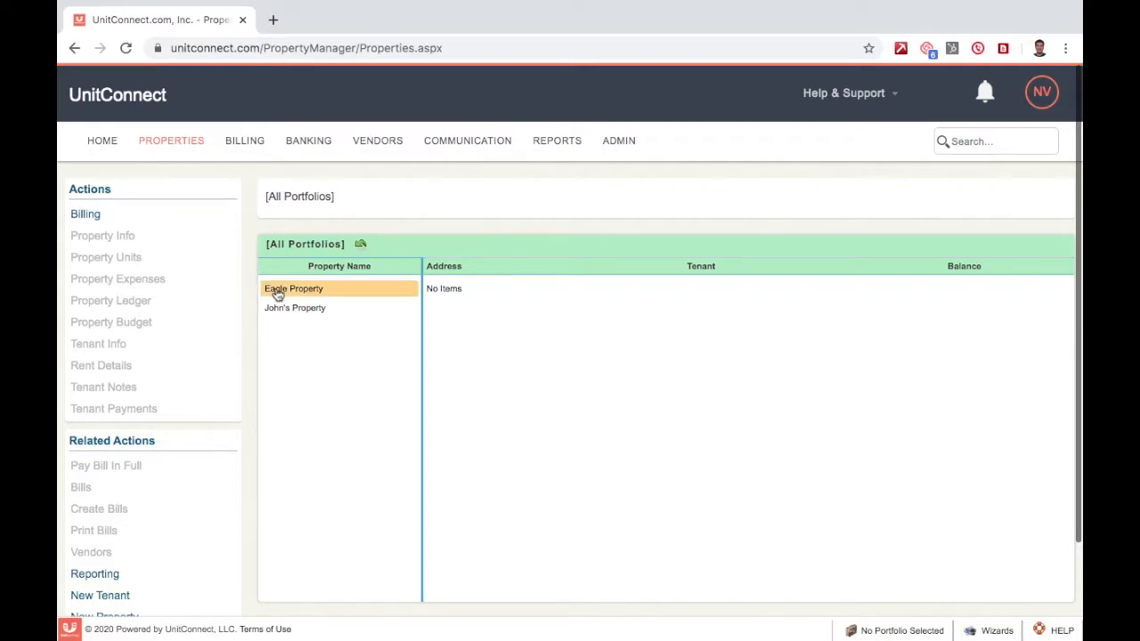
pyautogui.click(321, 297)
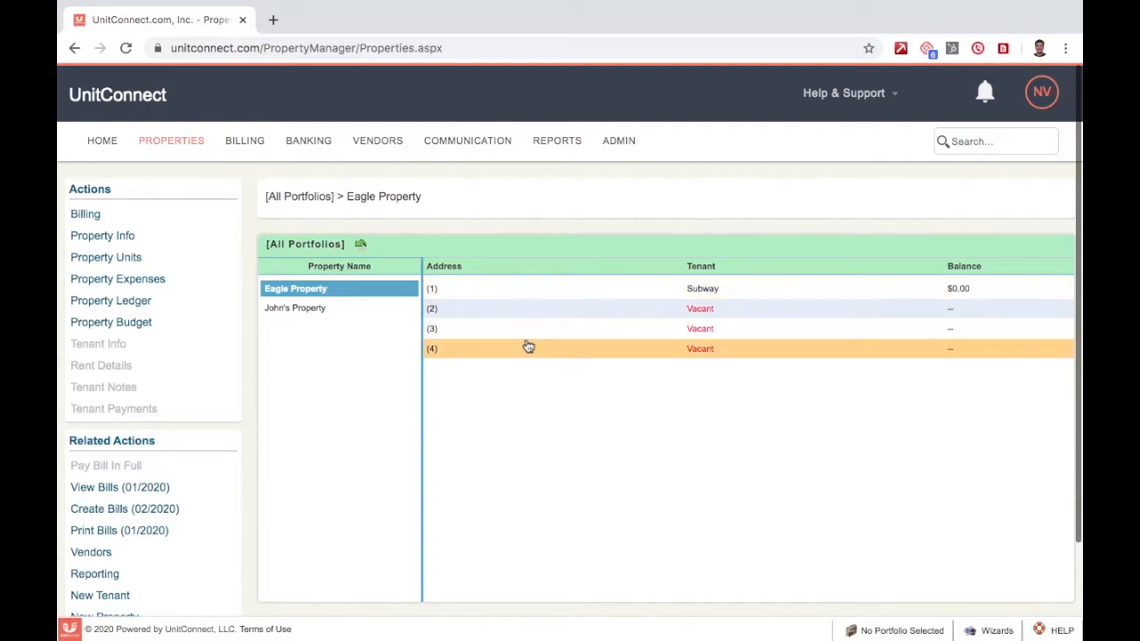
# - Open the information of the property listed below Eagle Property and replace the first name in its property name with the manager's own
pyautogui.click(355, 309)
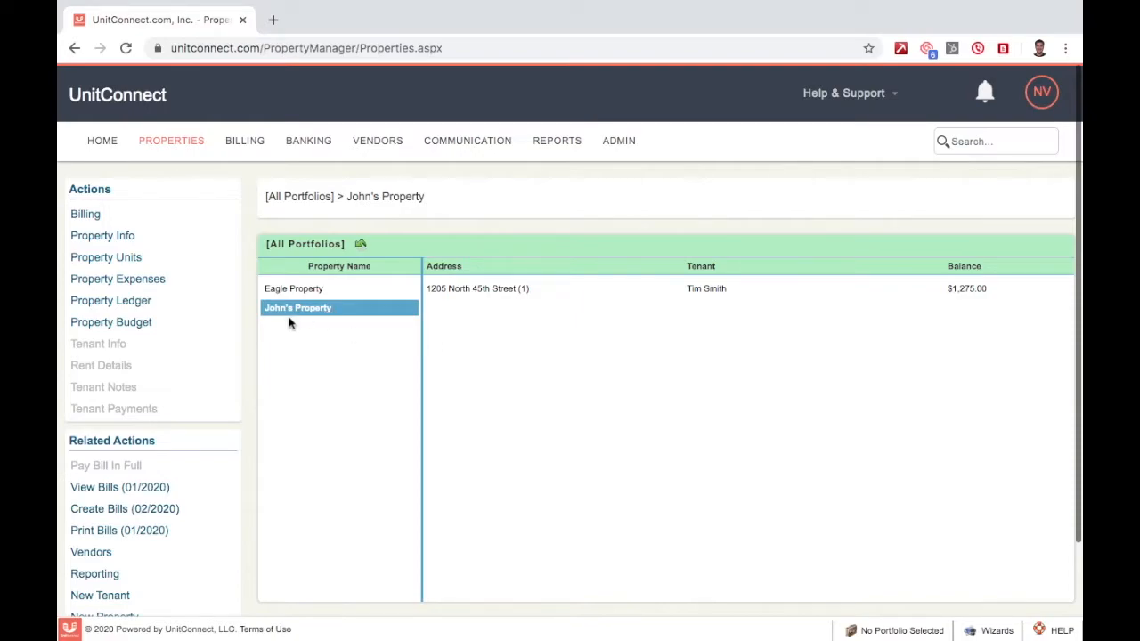
pyautogui.click(114, 243)
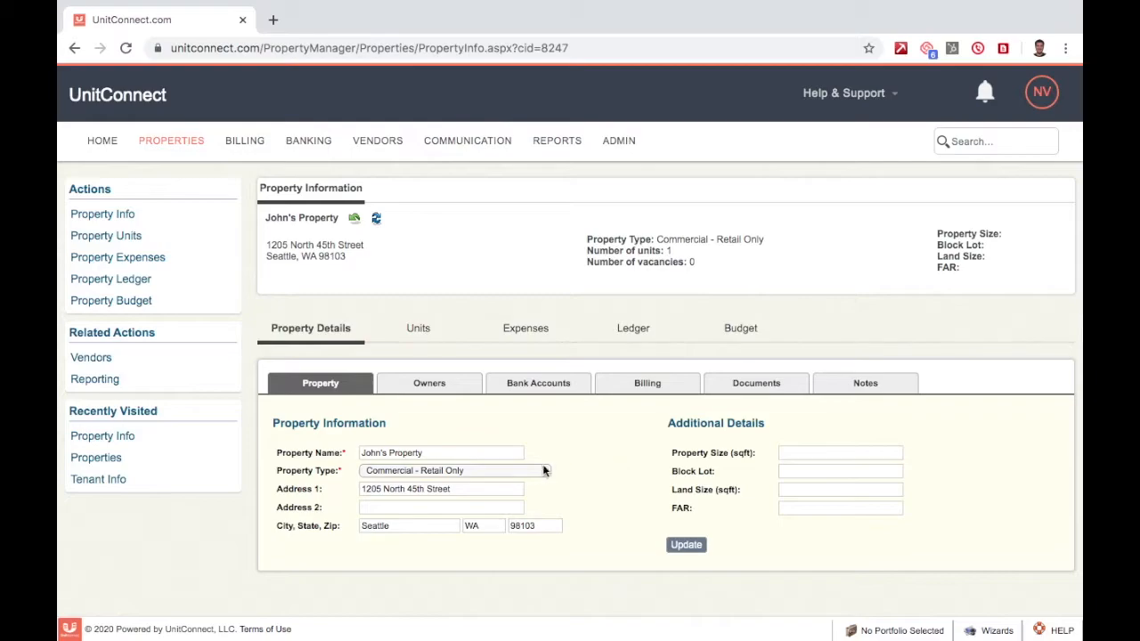
pyautogui.click(386, 453)
pyautogui.press('BackSpace')
pyautogui.press('BackSpace')
pyautogui.press('BackSpace')
pyautogui.press('BackSpace')
pyautogui.press('BackSpace')
pyautogui.press('BackSpace')
pyautogui.press('BackSpace')
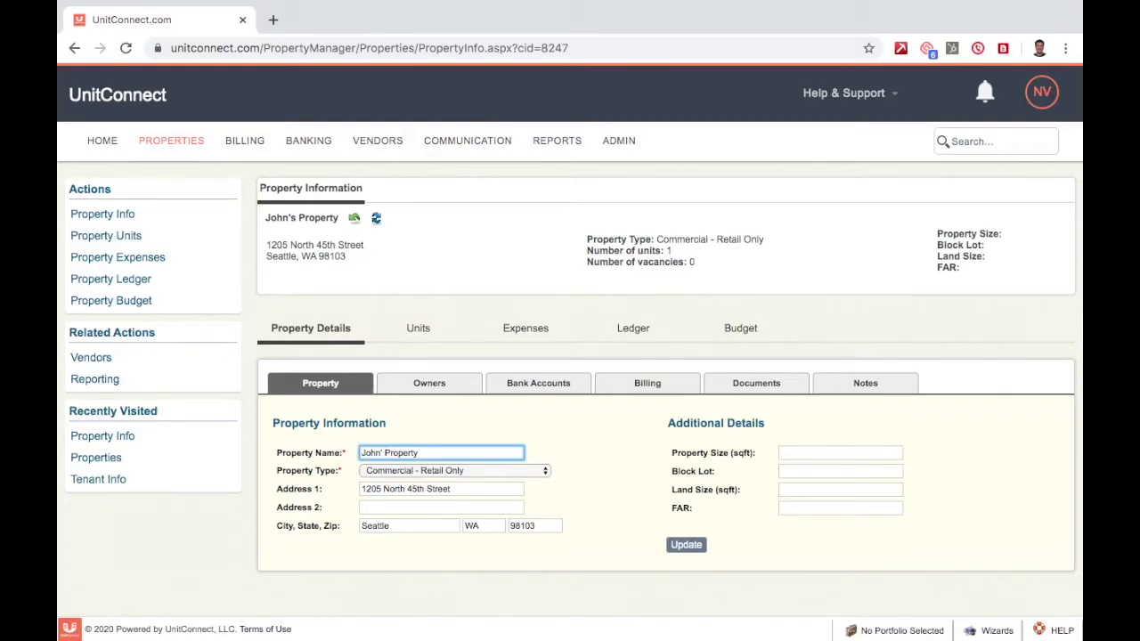
pyautogui.write("Nathan's")
pyautogui.click(575, 432)
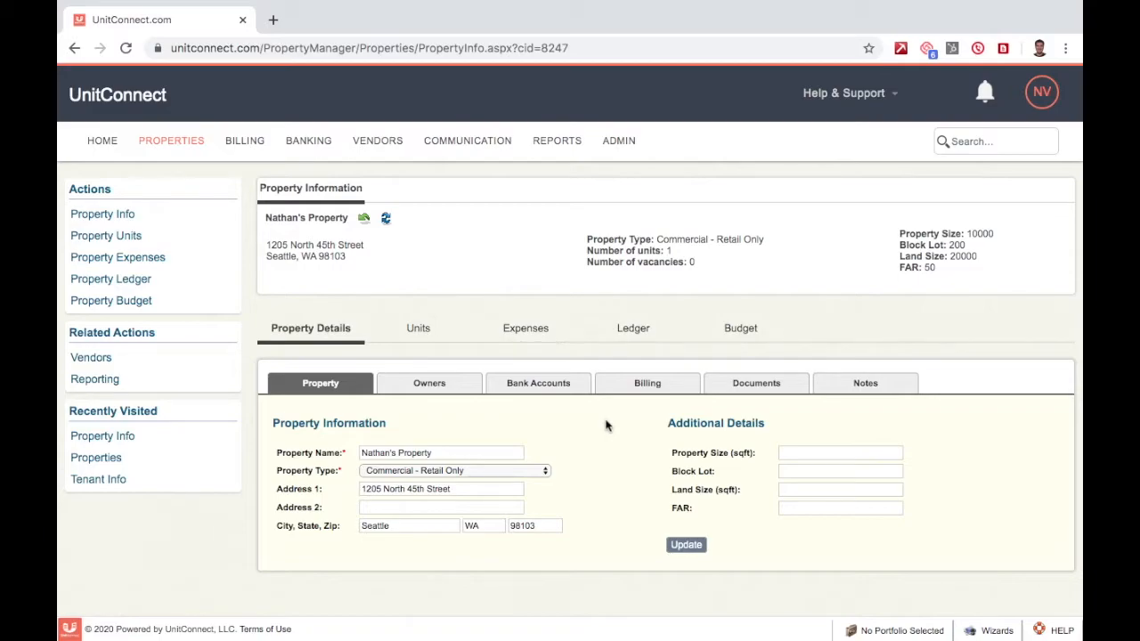
# - Set the property size to 10000 sqft, block lot to 200, land size to 20000 sqft and FAR to .50, and update the property
pyautogui.click(819, 450)
pyautogui.write('10000')
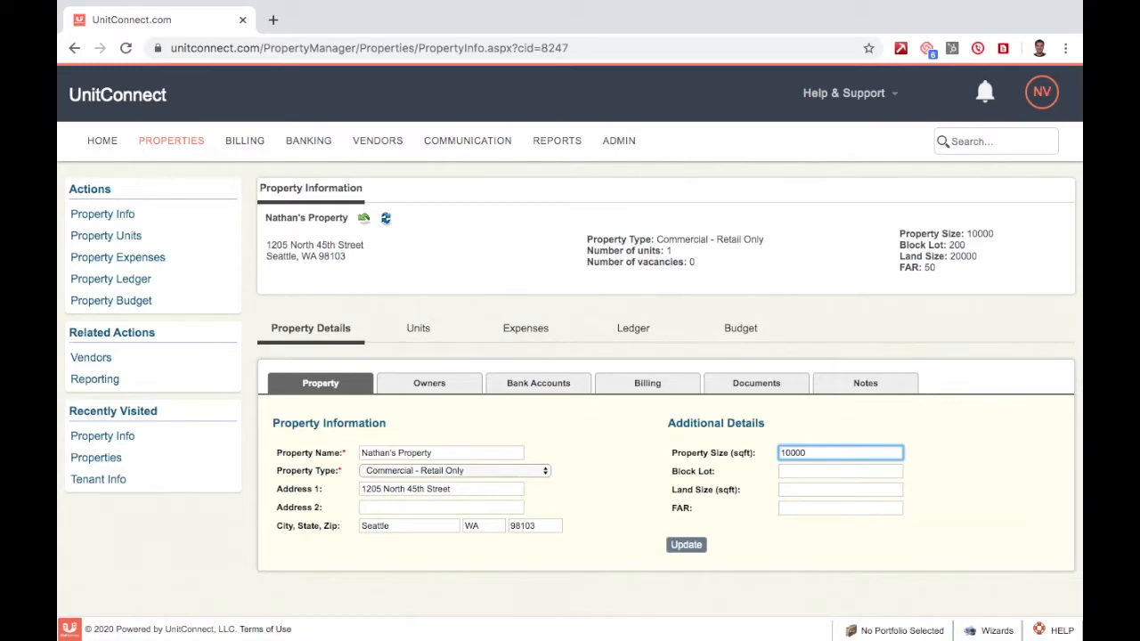
pyautogui.press('Tab')
pyautogui.write('2')
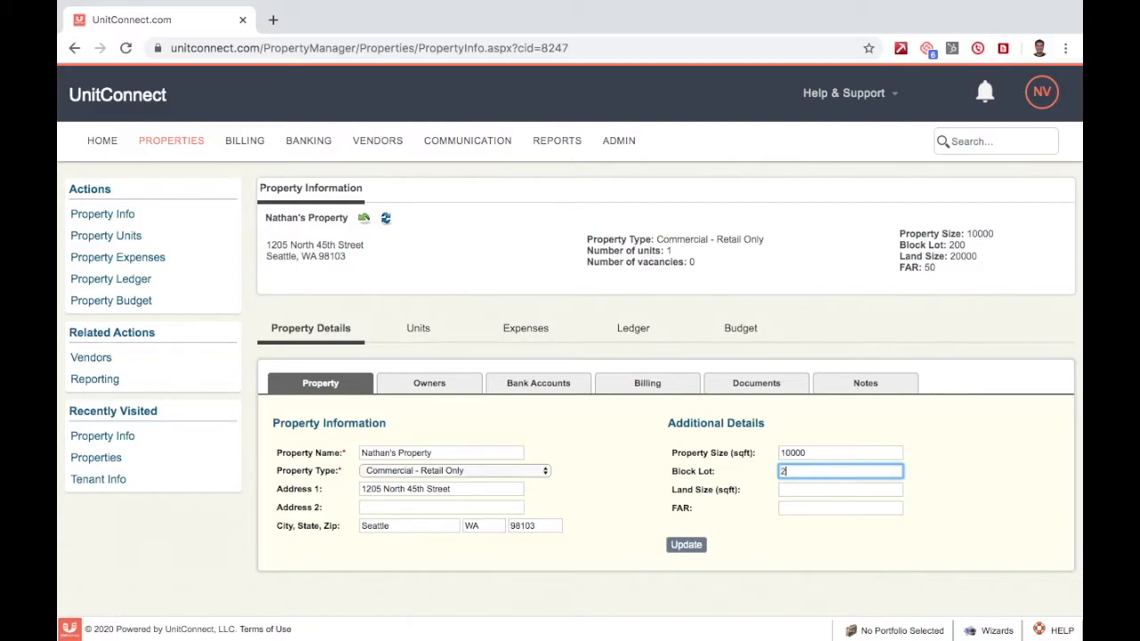
pyautogui.write('00')
pyautogui.press('Tab')
pyautogui.write('20000')
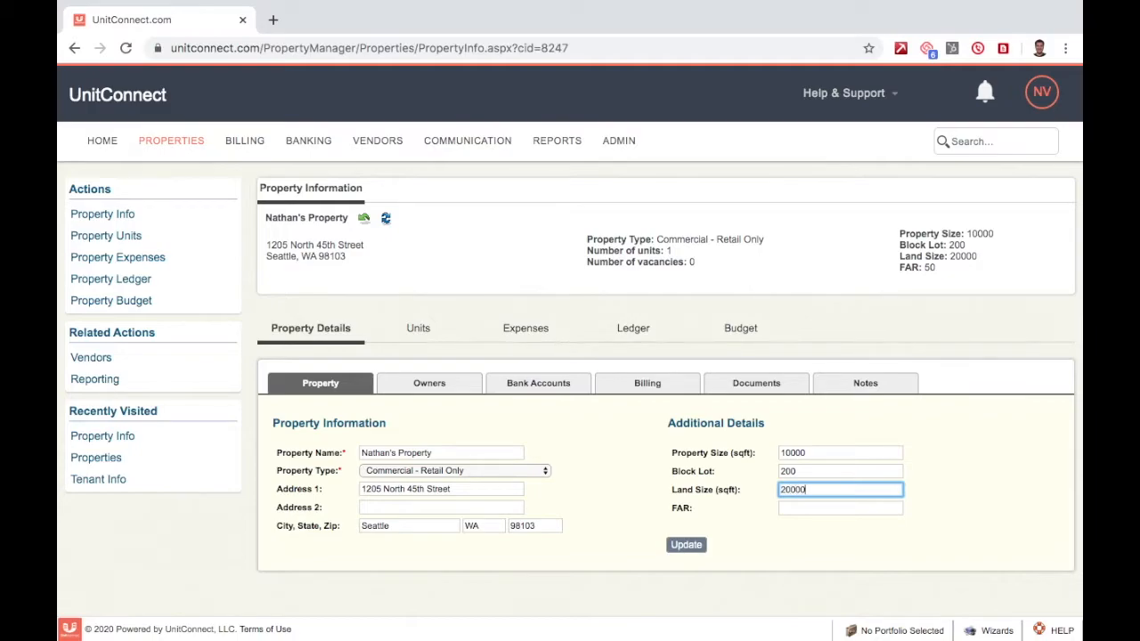
pyautogui.click(941, 446)
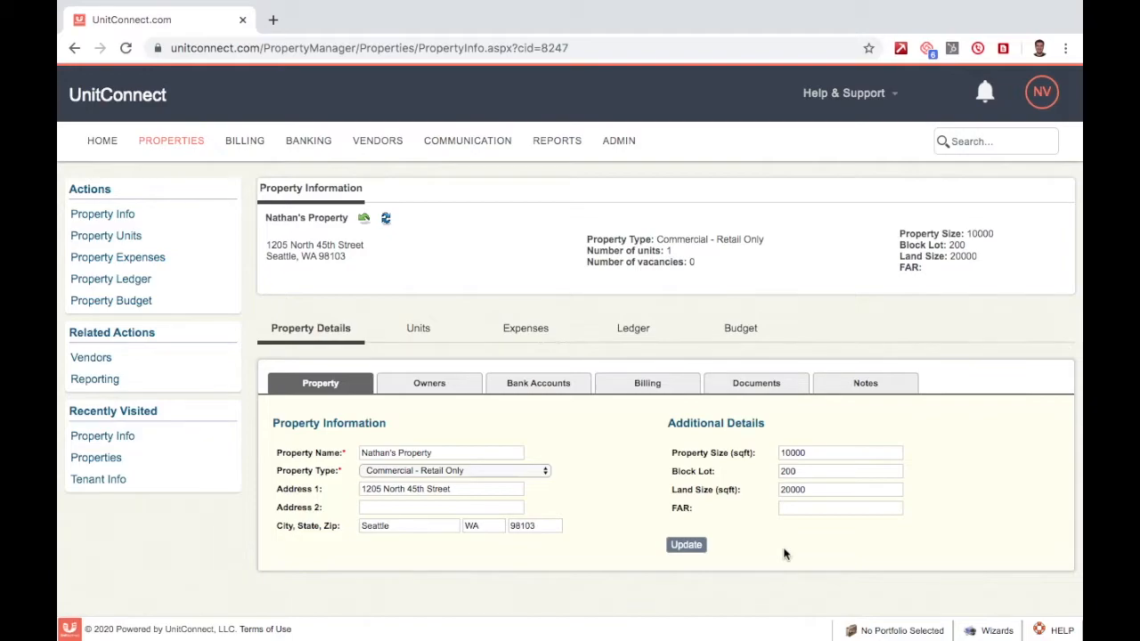
pyautogui.click(683, 547)
# - Open the property owner's ownership record for modification and save it
pyautogui.click(425, 386)
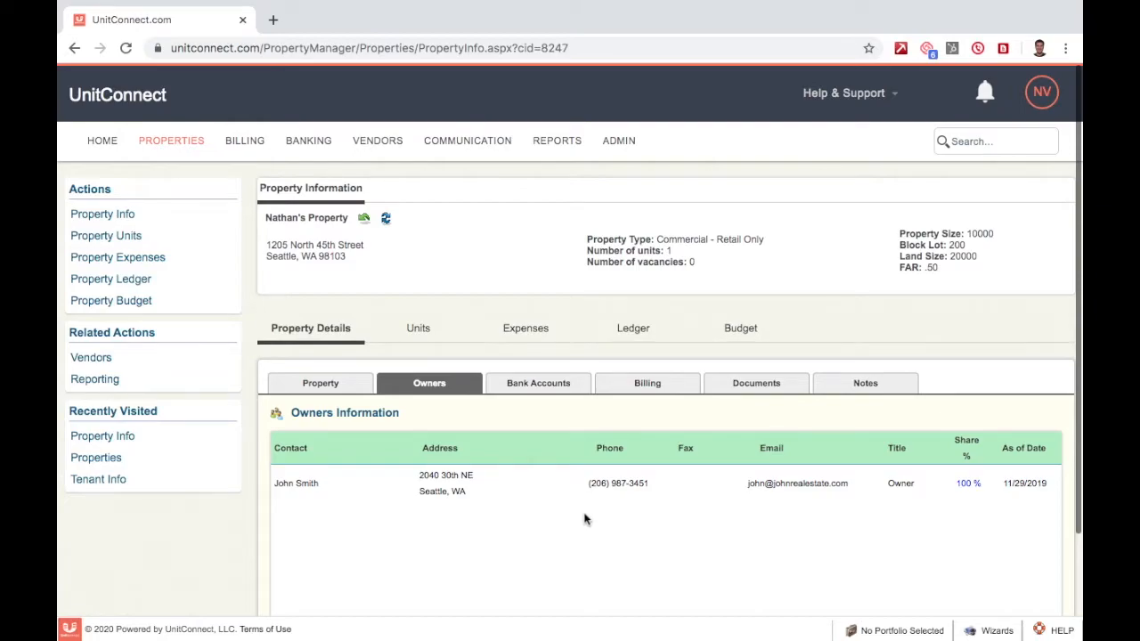
pyautogui.scroll(-3, 585, 519)
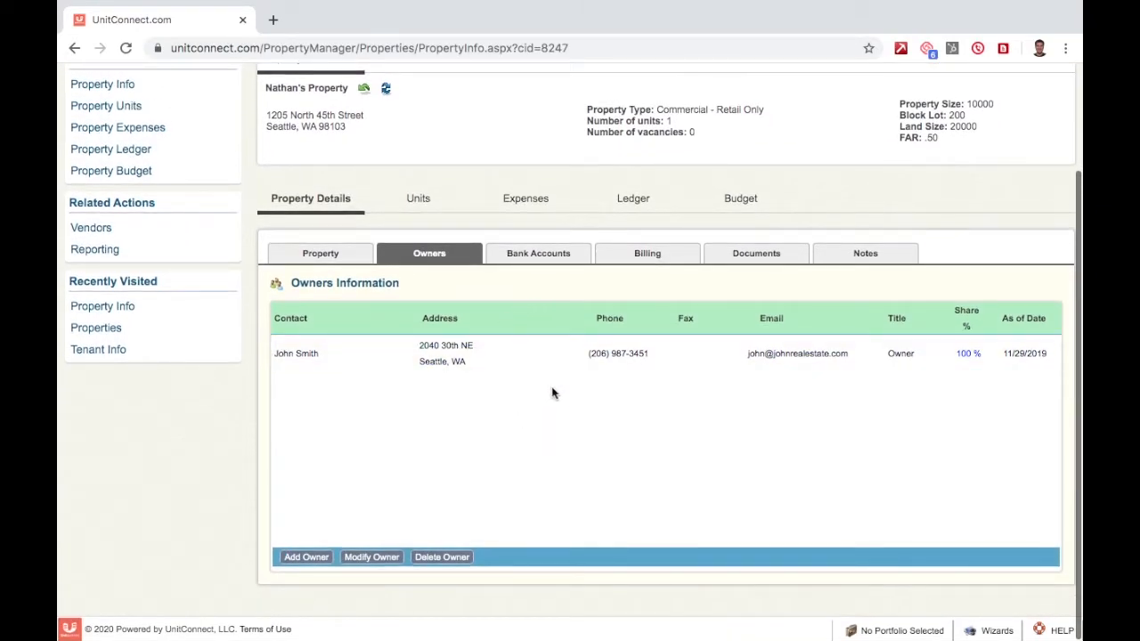
pyautogui.click(507, 360)
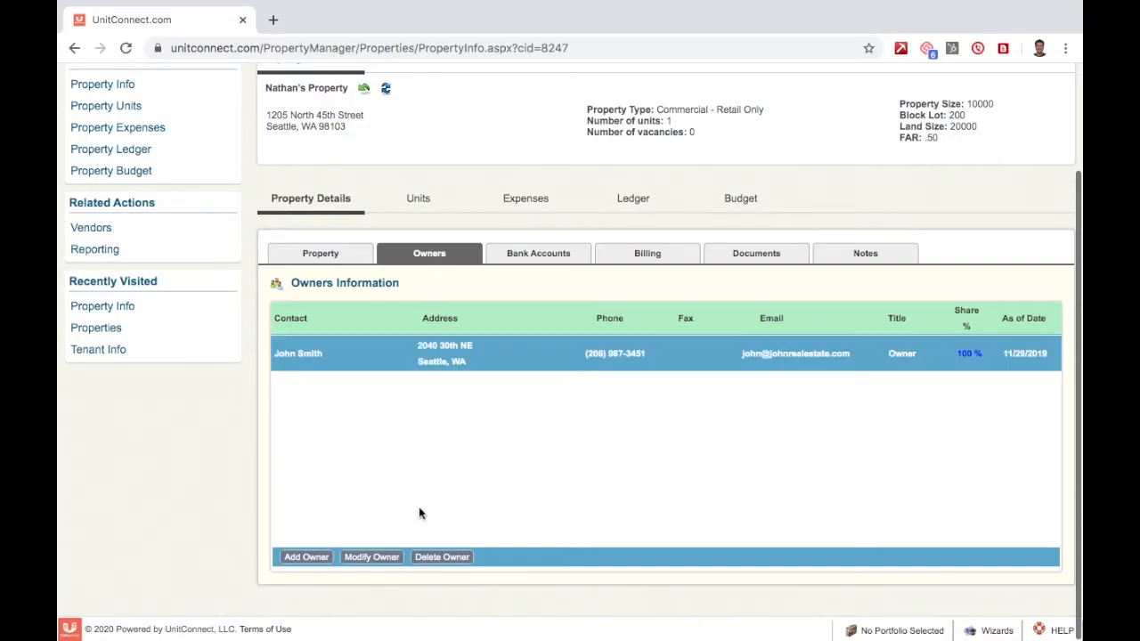
pyautogui.click(374, 557)
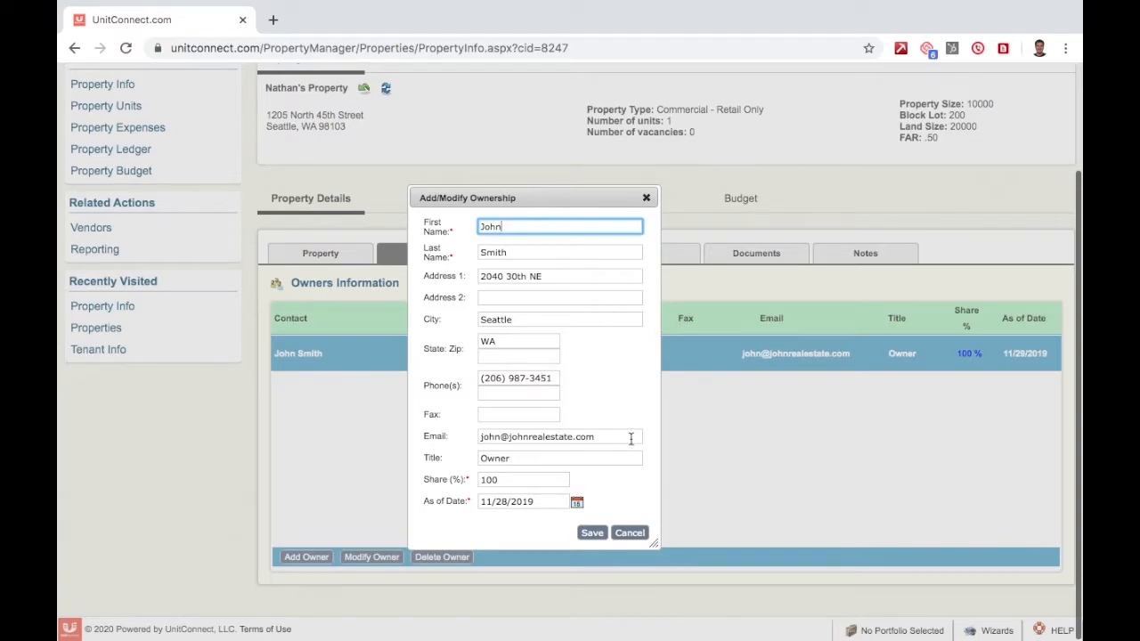
pyautogui.click(592, 534)
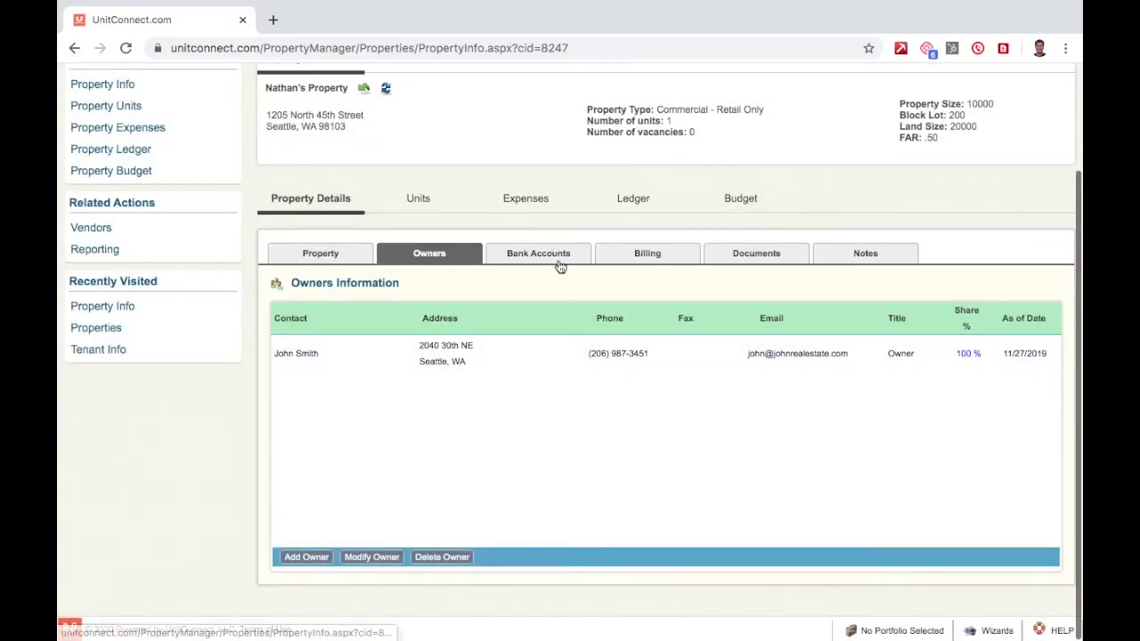
# - Link the additional Wells Fargo checking account to Eagle Property alongside its operating account
pyautogui.click(559, 263)
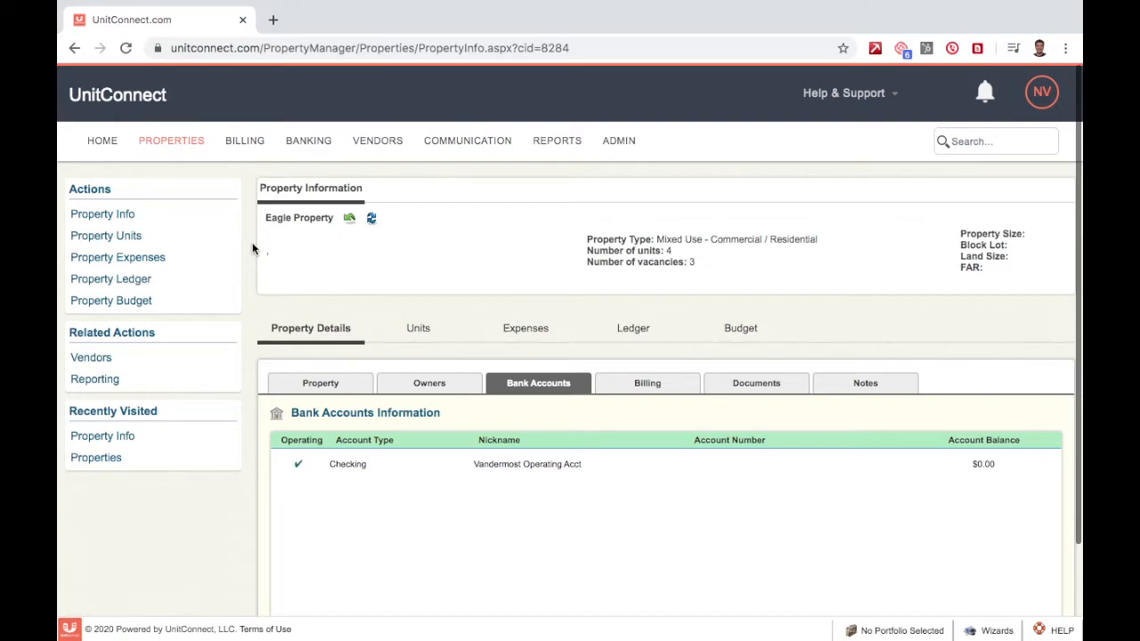
pyautogui.scroll(-3, 252, 246)
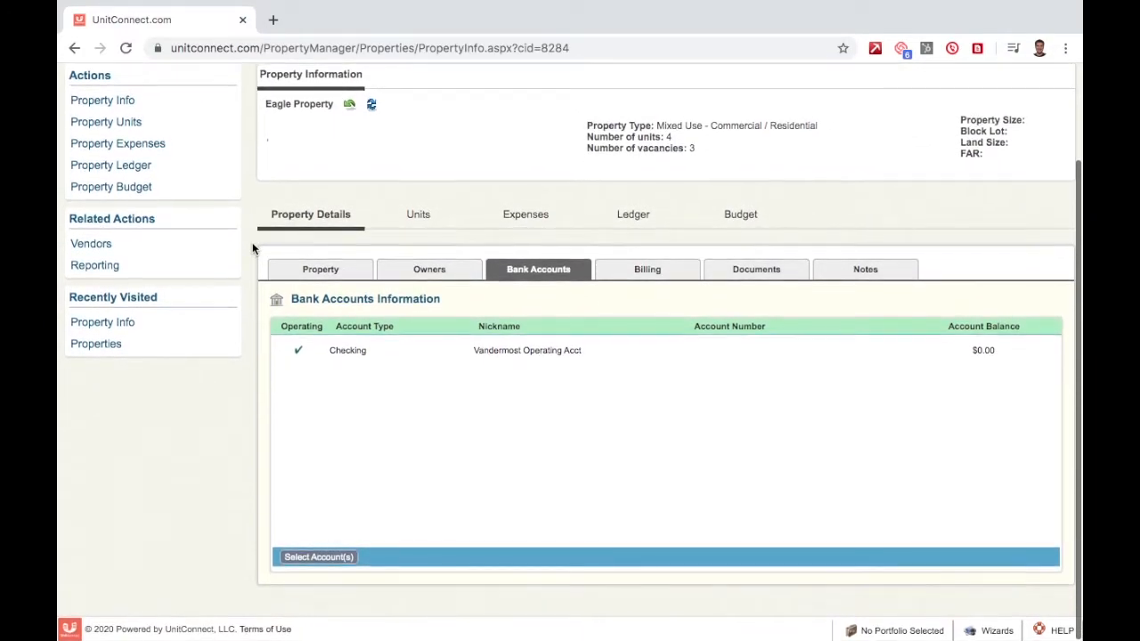
pyautogui.click(322, 559)
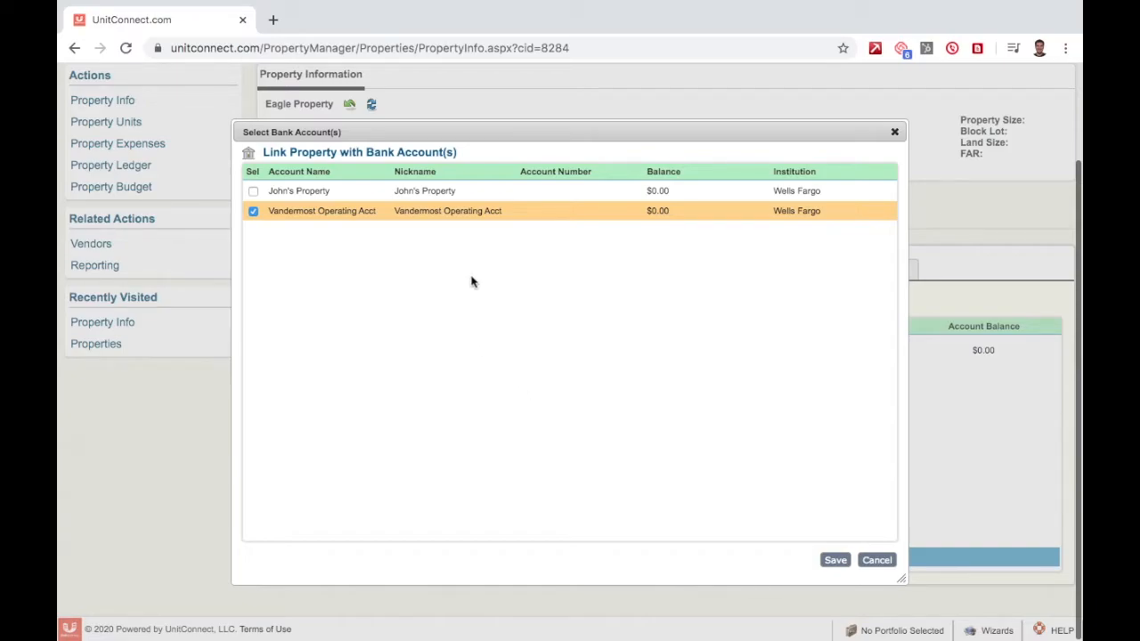
pyautogui.click(434, 202)
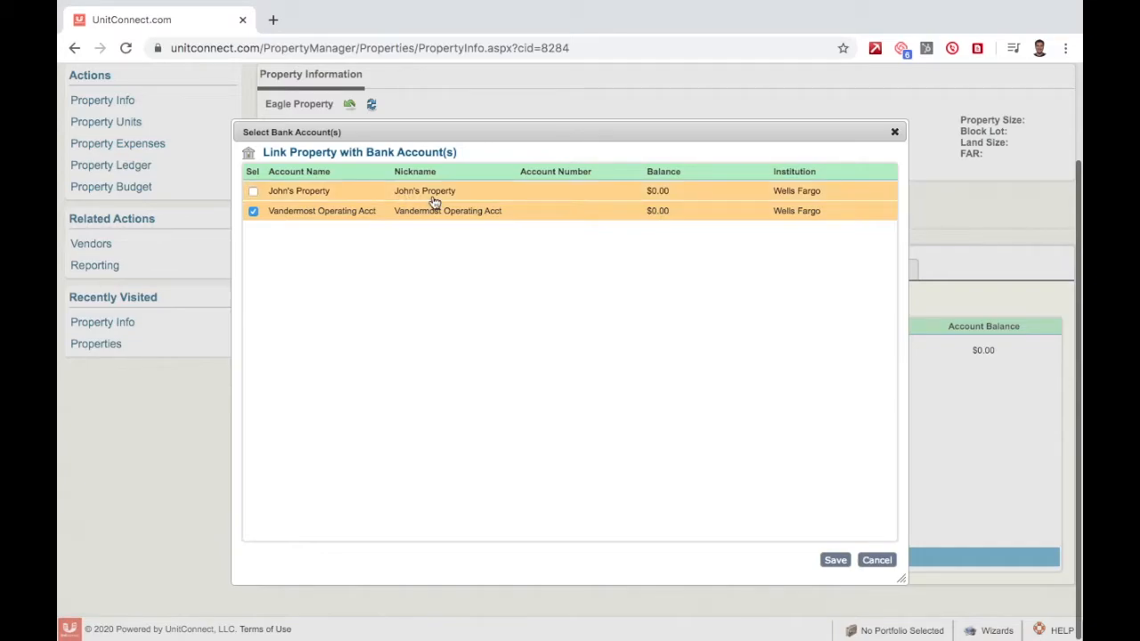
pyautogui.click(252, 191)
pyautogui.click(834, 560)
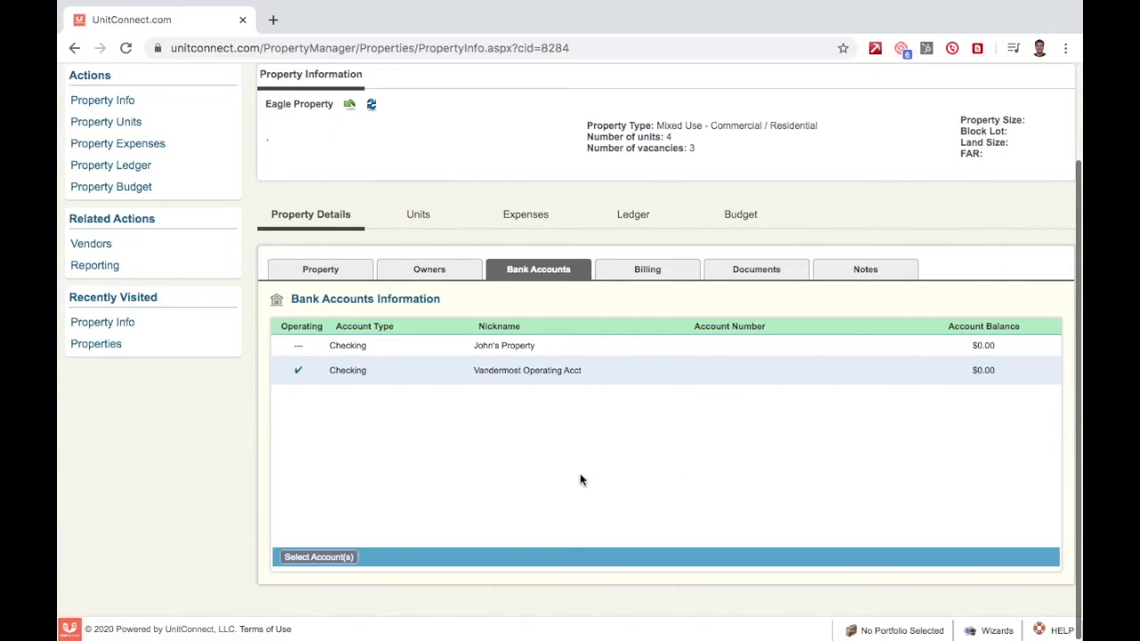
# - Unlink the additional non-operating bank account from Eagle Property and save the selection
pyautogui.click(309, 557)
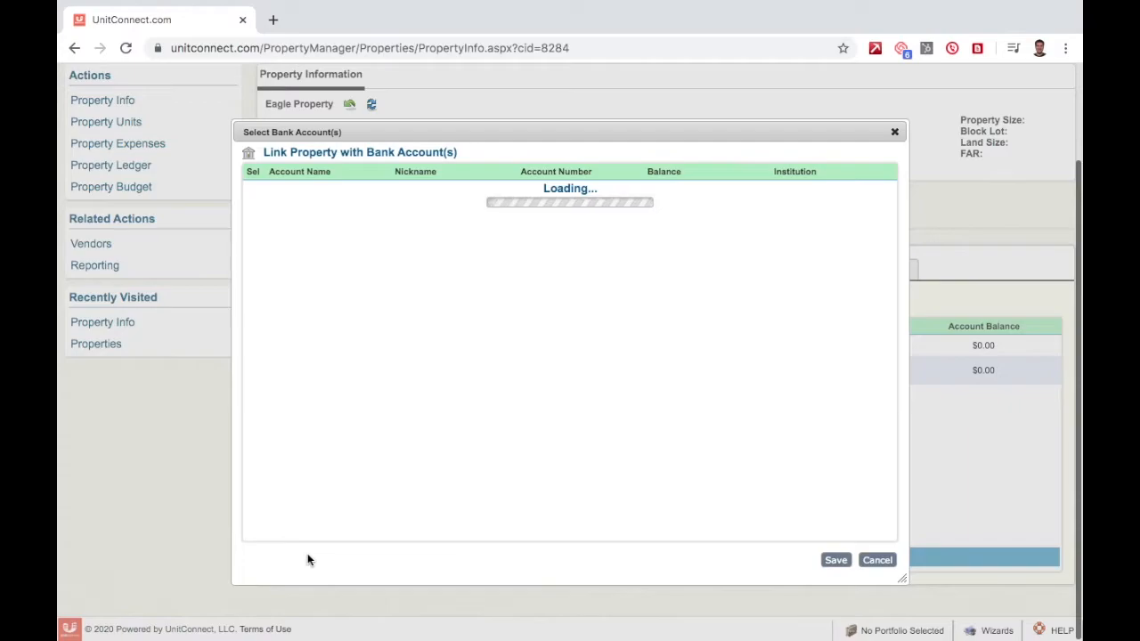
pyautogui.click(253, 190)
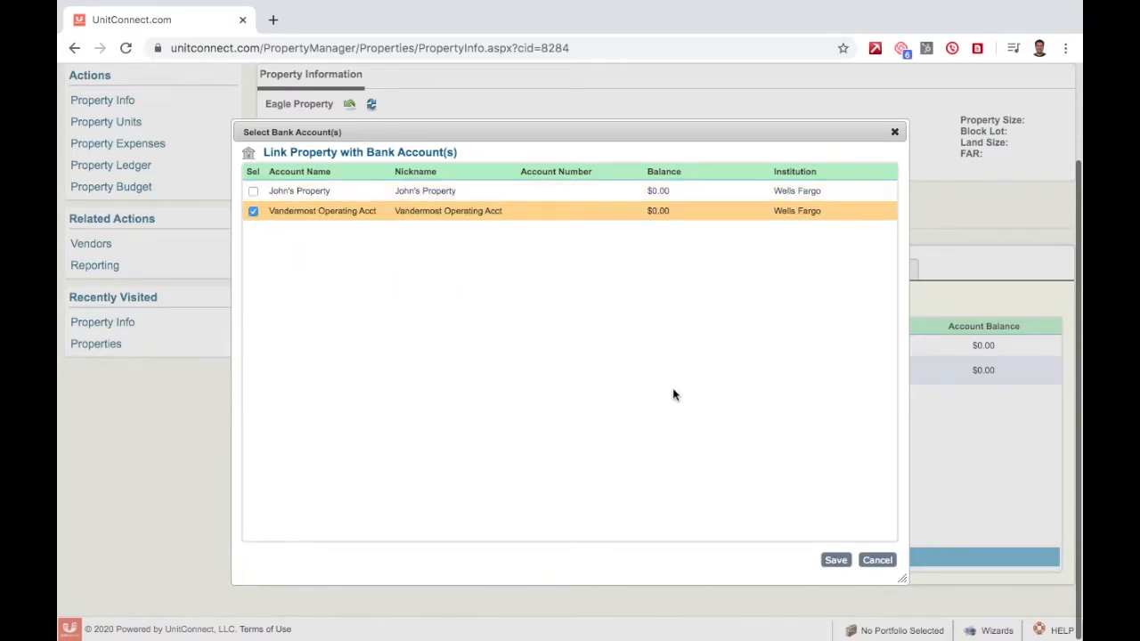
pyautogui.click(836, 560)
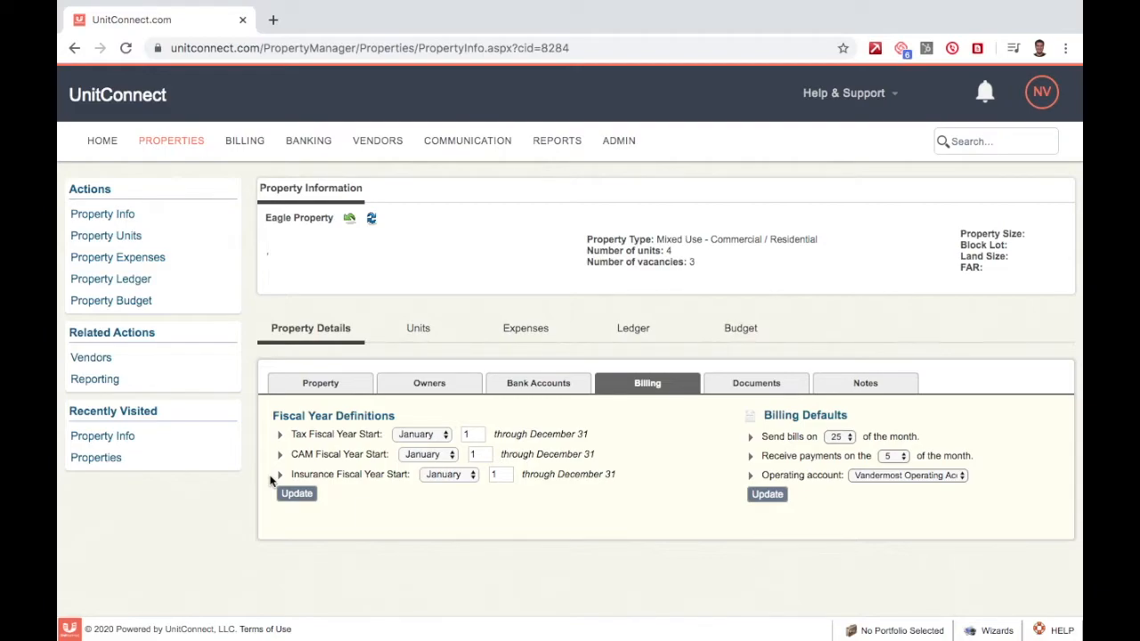
# - Keep January as the start month of Eagle Property's tax fiscal year and update the fiscal year definitions
pyautogui.click(442, 434)
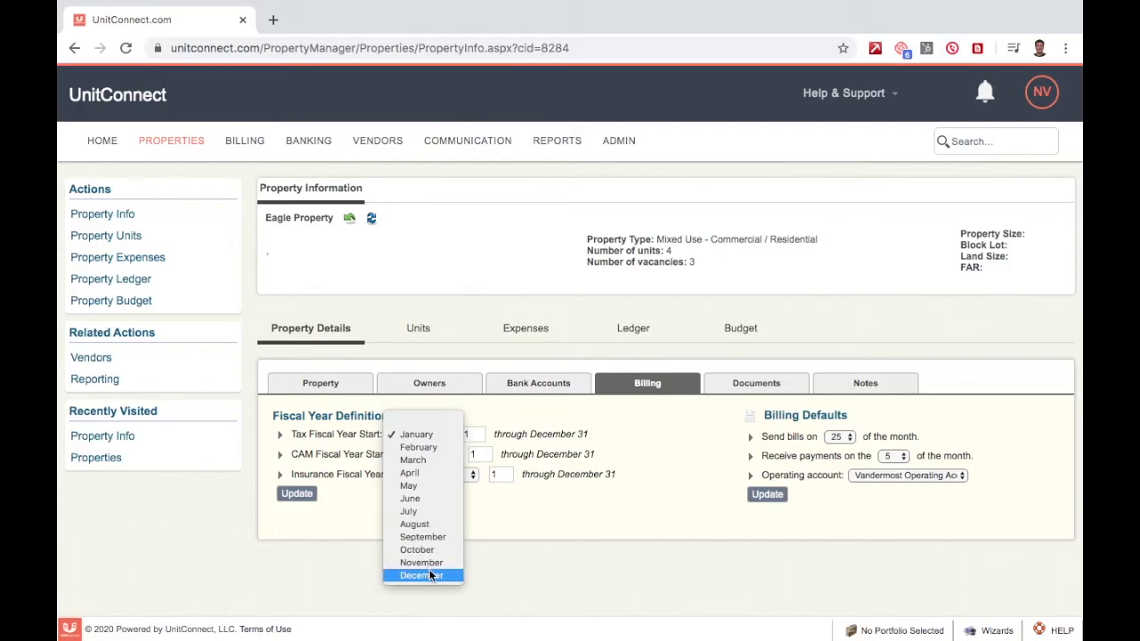
pyautogui.click(433, 436)
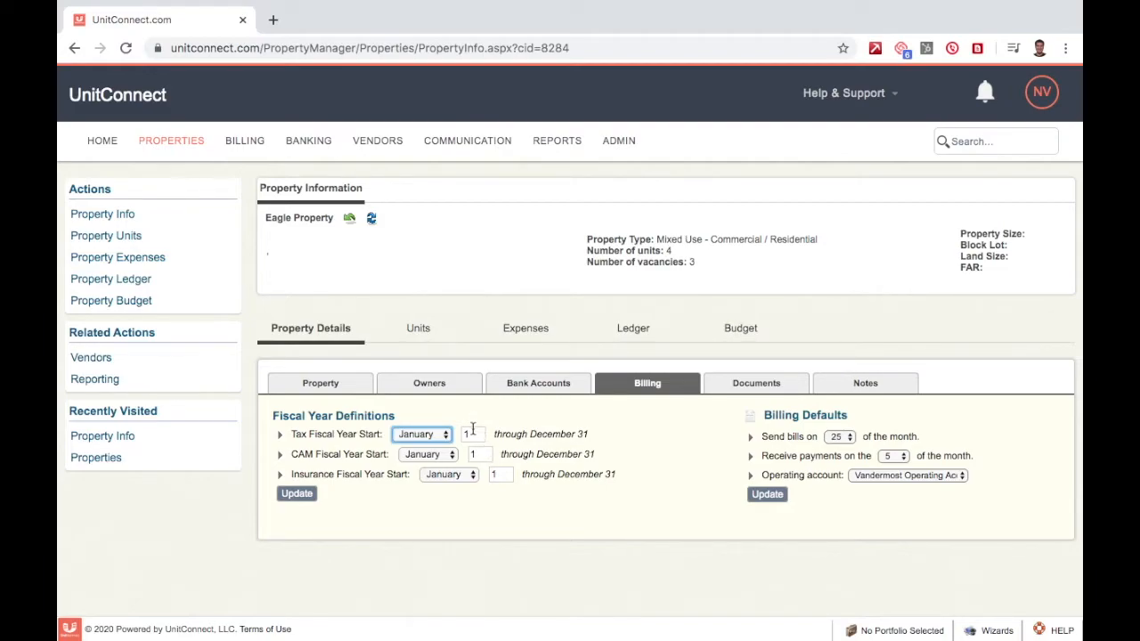
pyautogui.click(412, 512)
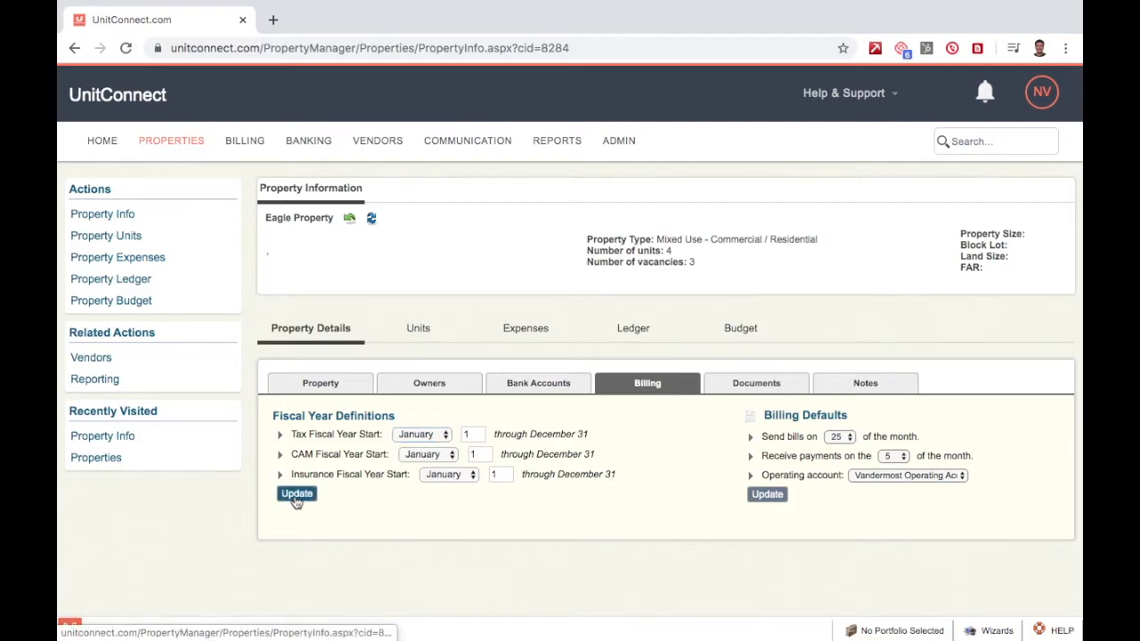
pyautogui.click(296, 497)
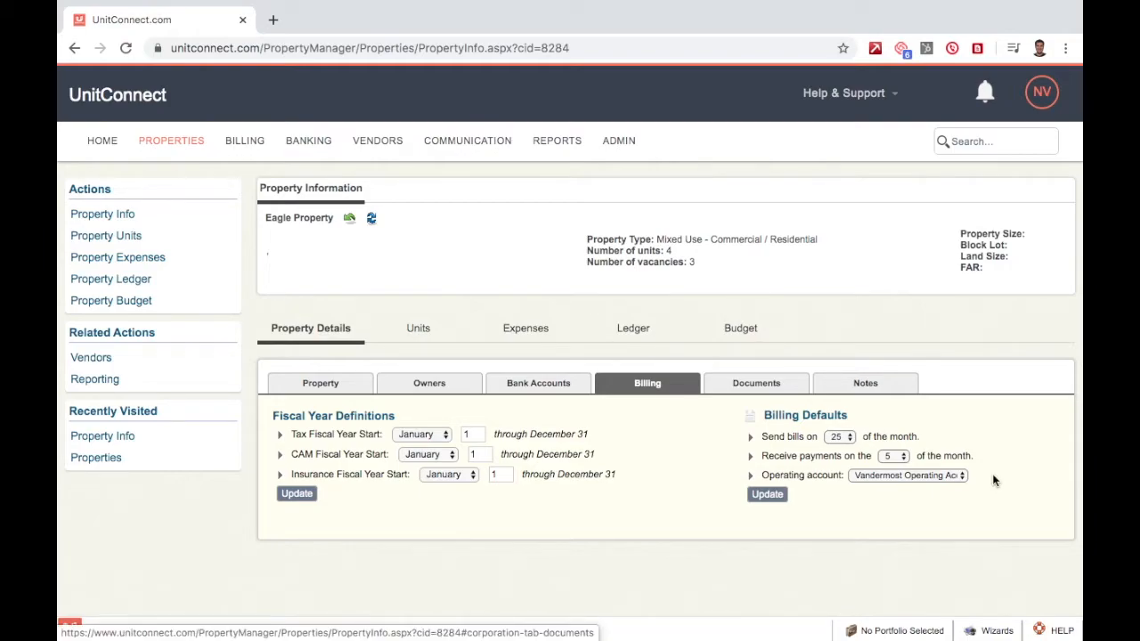
# - Keep the listed operating account selected for Eagle Property's billing and update the billing defaults
pyautogui.click(944, 477)
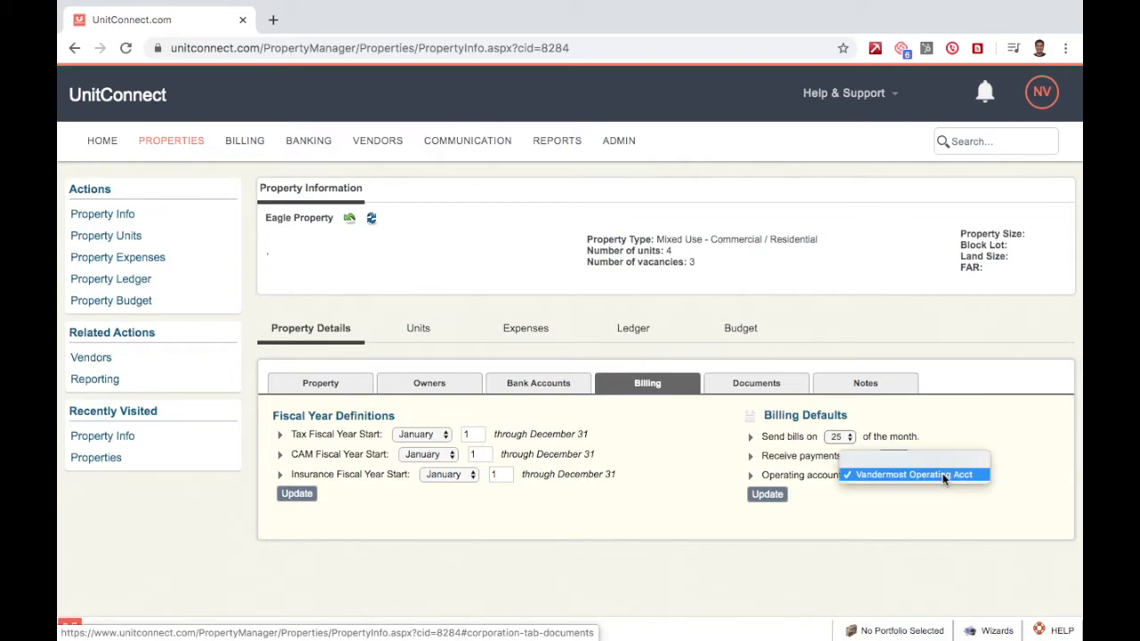
pyautogui.click(942, 473)
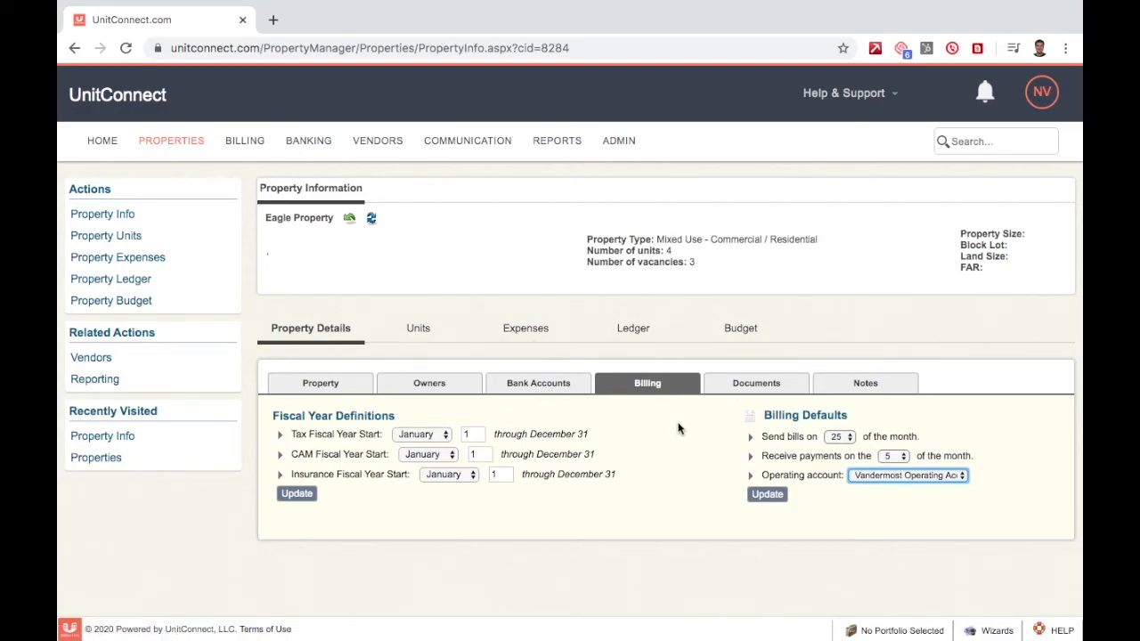
pyautogui.click(716, 470)
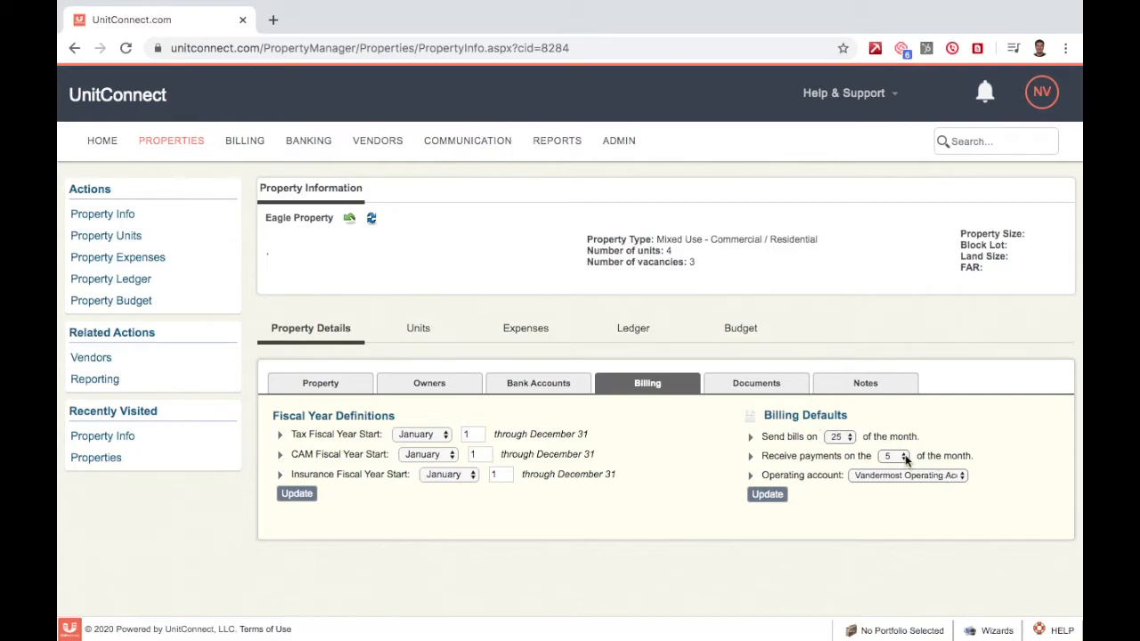
pyautogui.click(765, 499)
# - Start a new property document for Eagle Property and attach the Test-Doc file from the Downloads folder
pyautogui.click(756, 383)
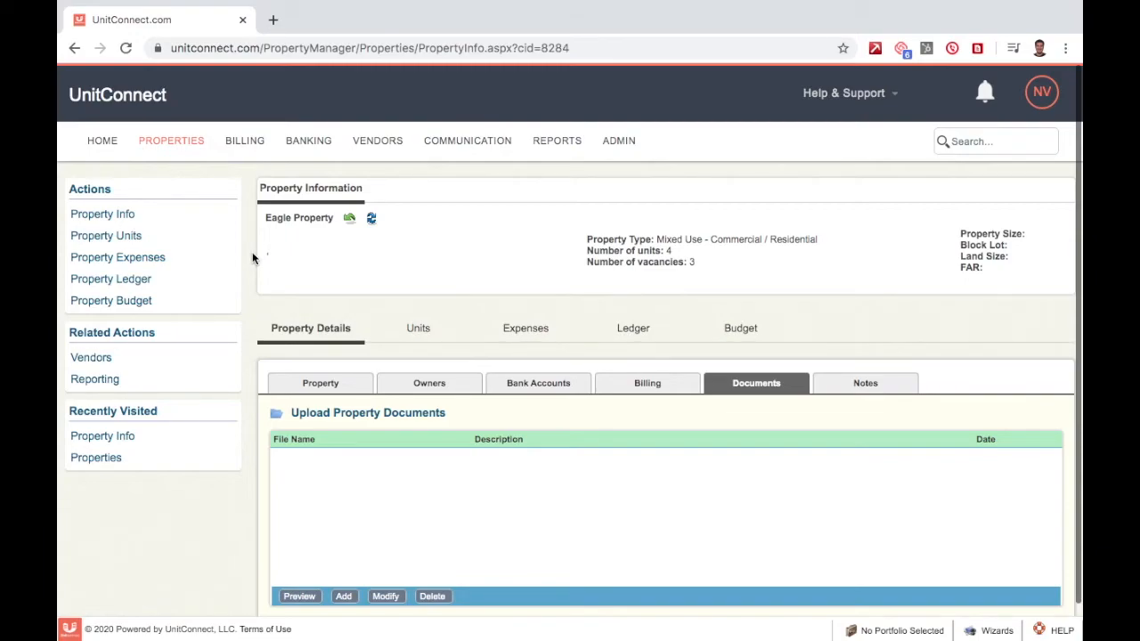
pyautogui.scroll(-1, 252, 258)
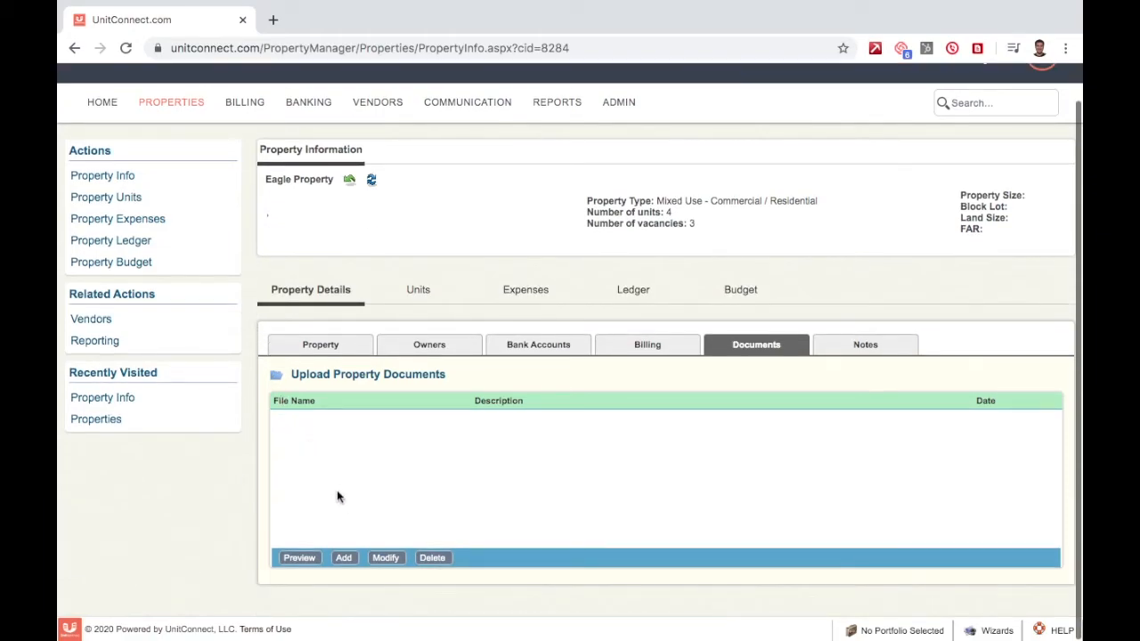
pyautogui.click(344, 559)
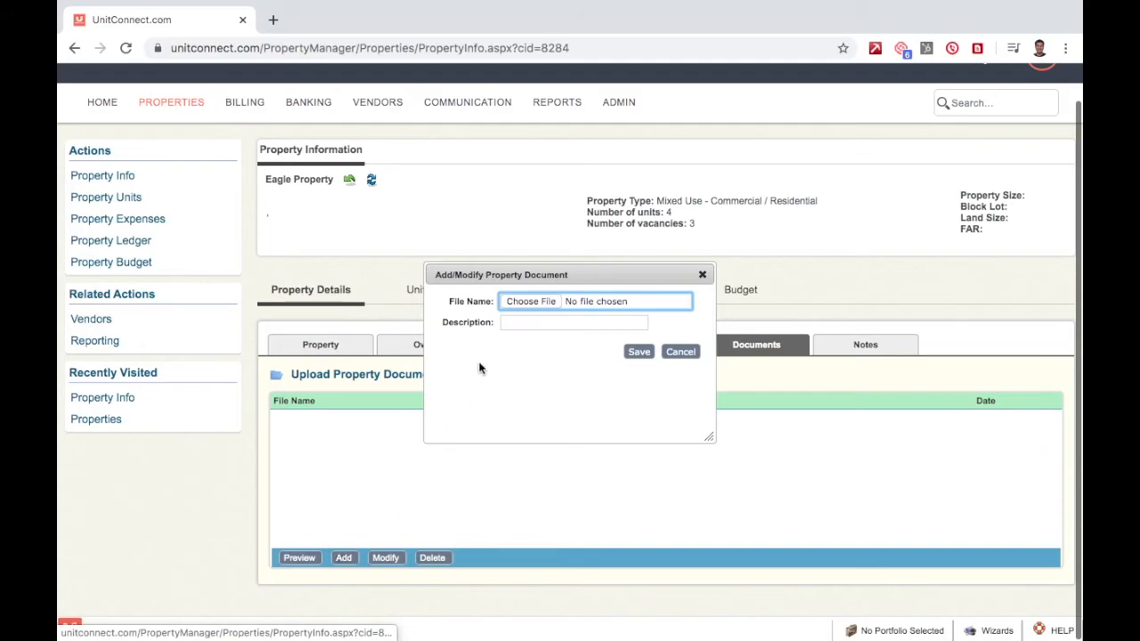
pyautogui.click(535, 305)
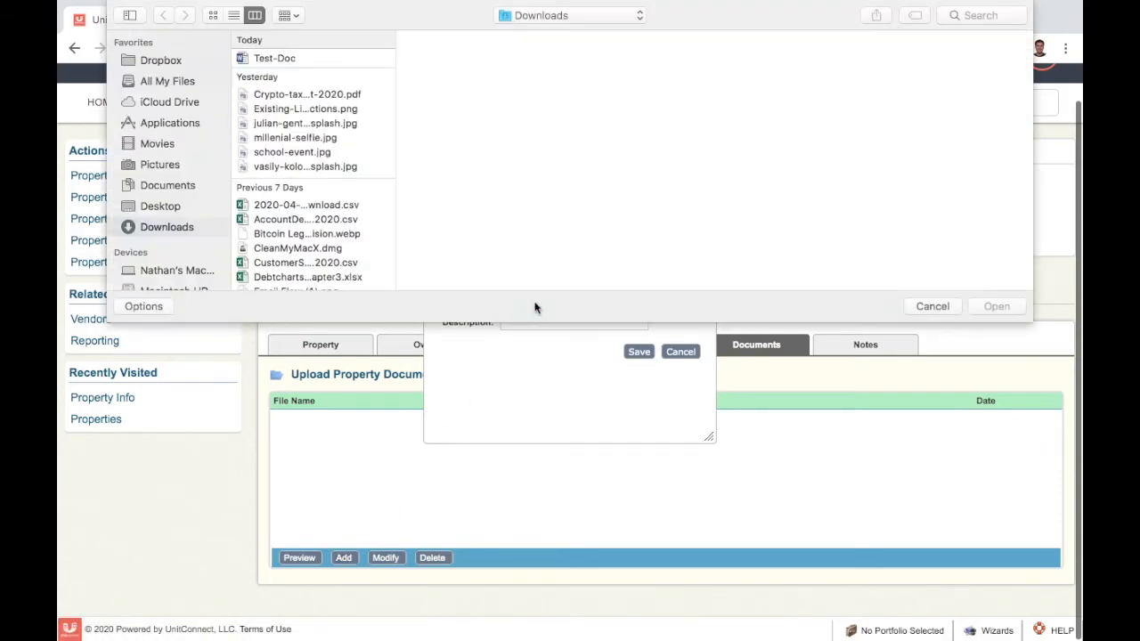
pyautogui.click(289, 59)
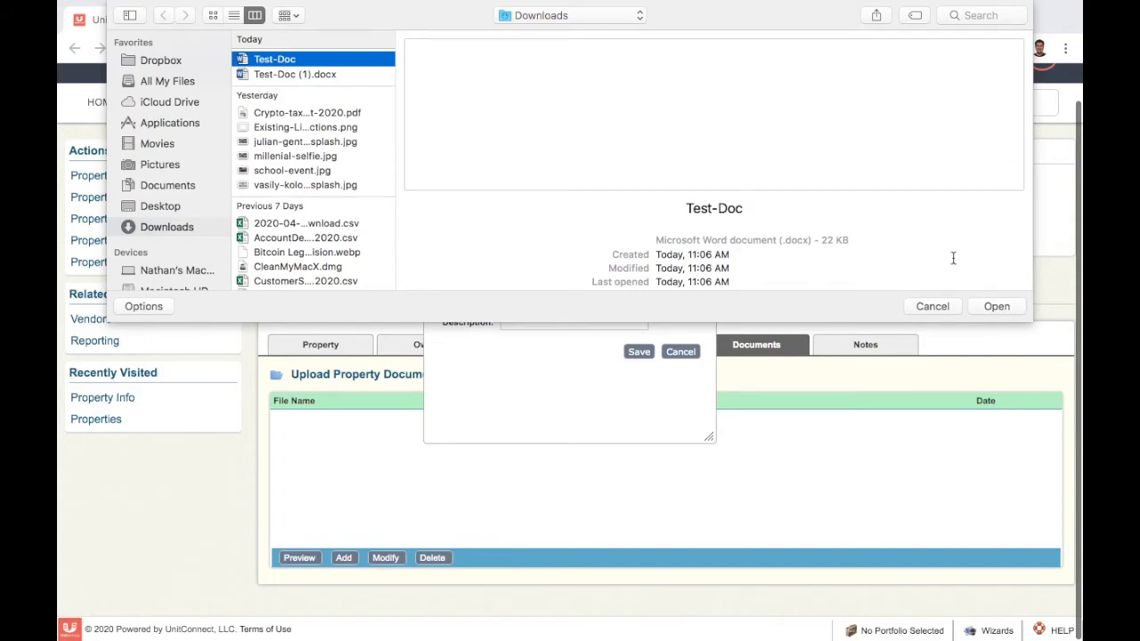
pyautogui.click(997, 307)
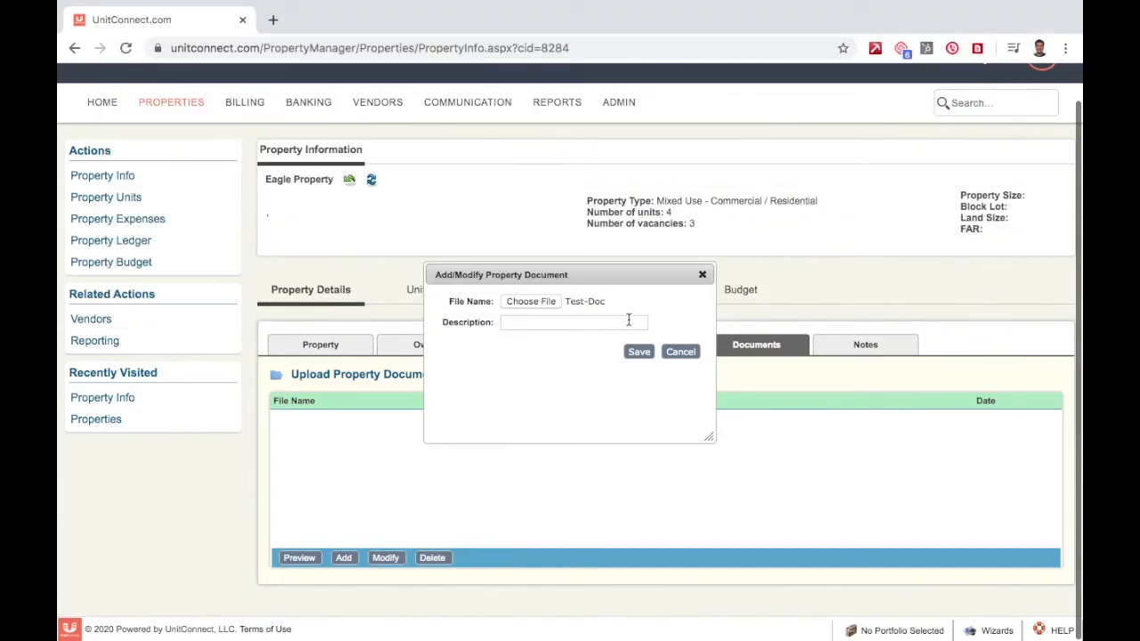
# - Describe the attached document as "LLC Operating Agreeement" and save it to the property's documents
pyautogui.click(625, 322)
pyautogui.click(525, 352)
pyautogui.write('Oper')
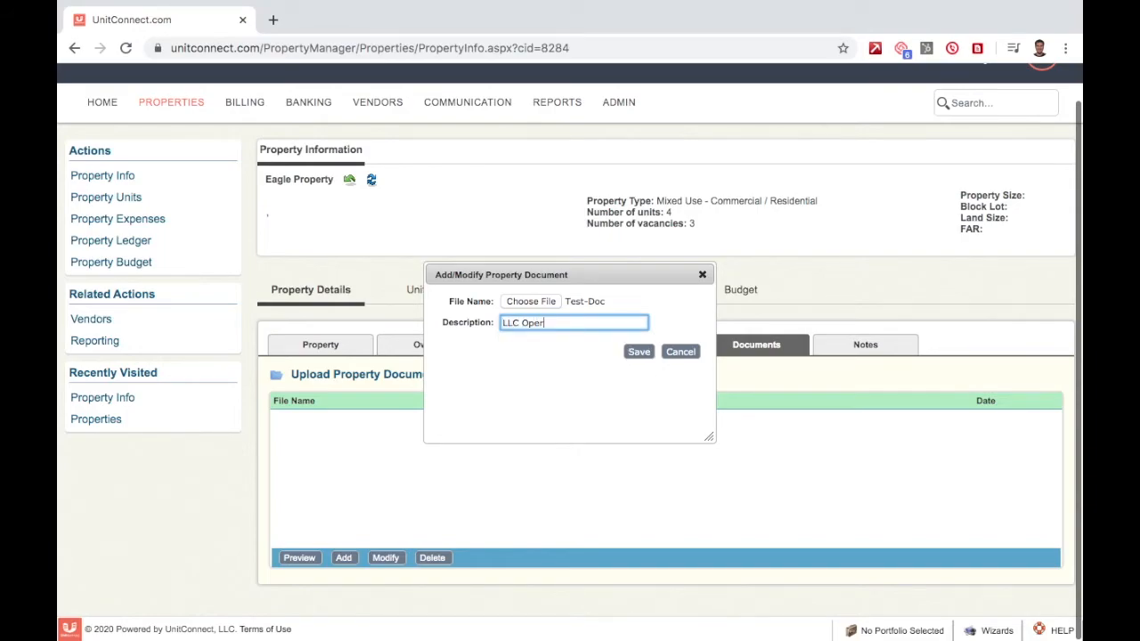
pyautogui.write('ating Agreeement')
pyautogui.click(640, 352)
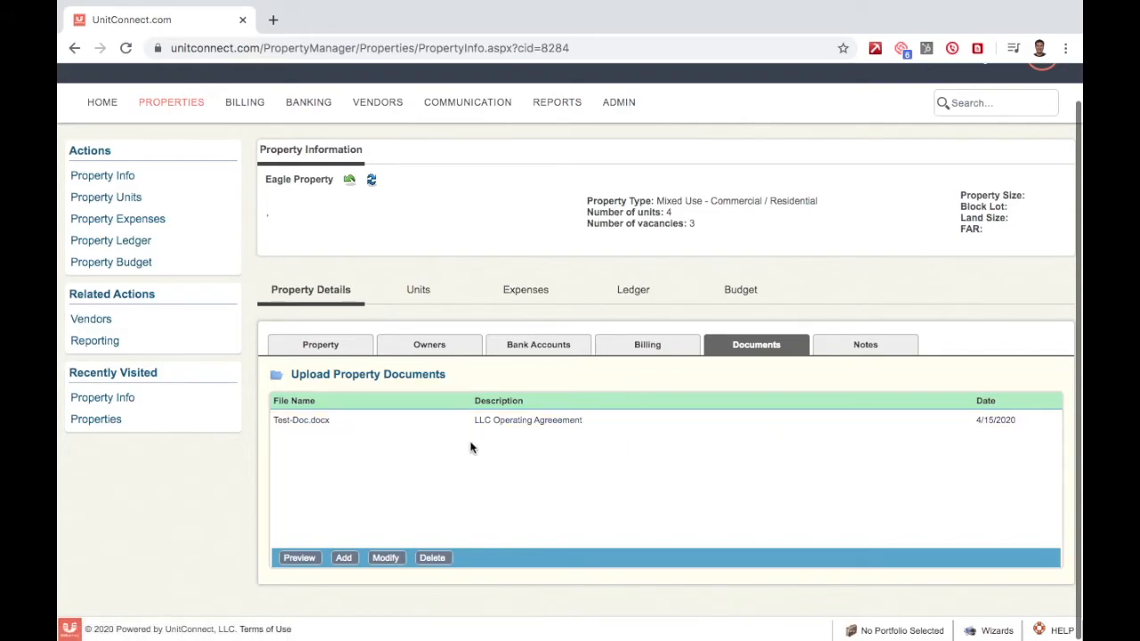
# - Modify the uploaded Test-Doc.docx entry so its description reads "LLC Agreeement" and save the change
pyautogui.click(430, 422)
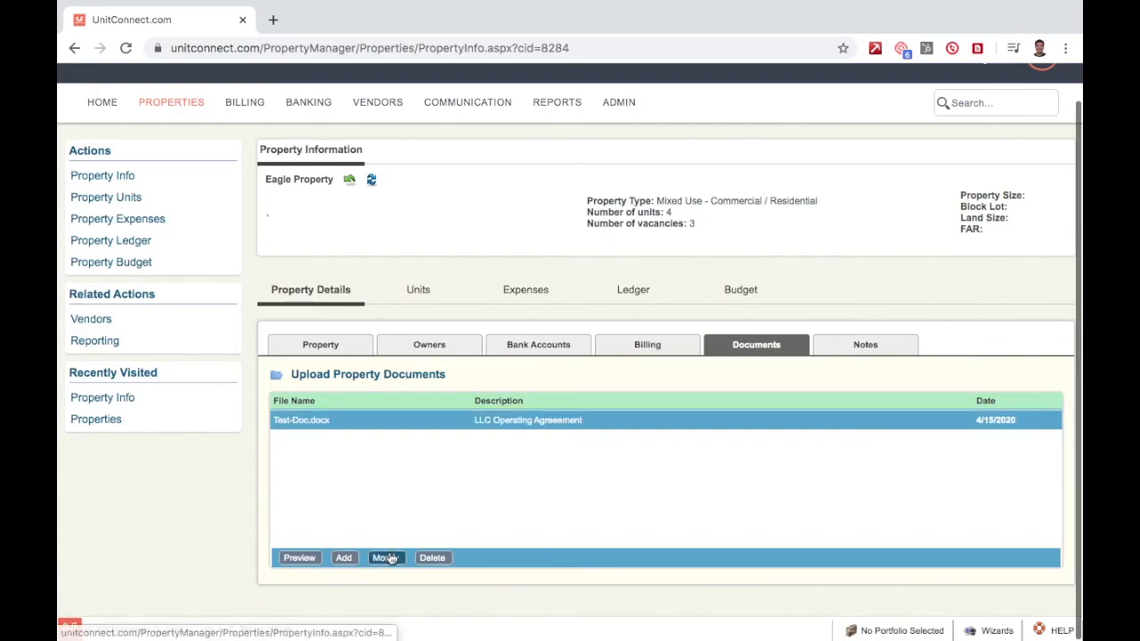
pyautogui.click(384, 557)
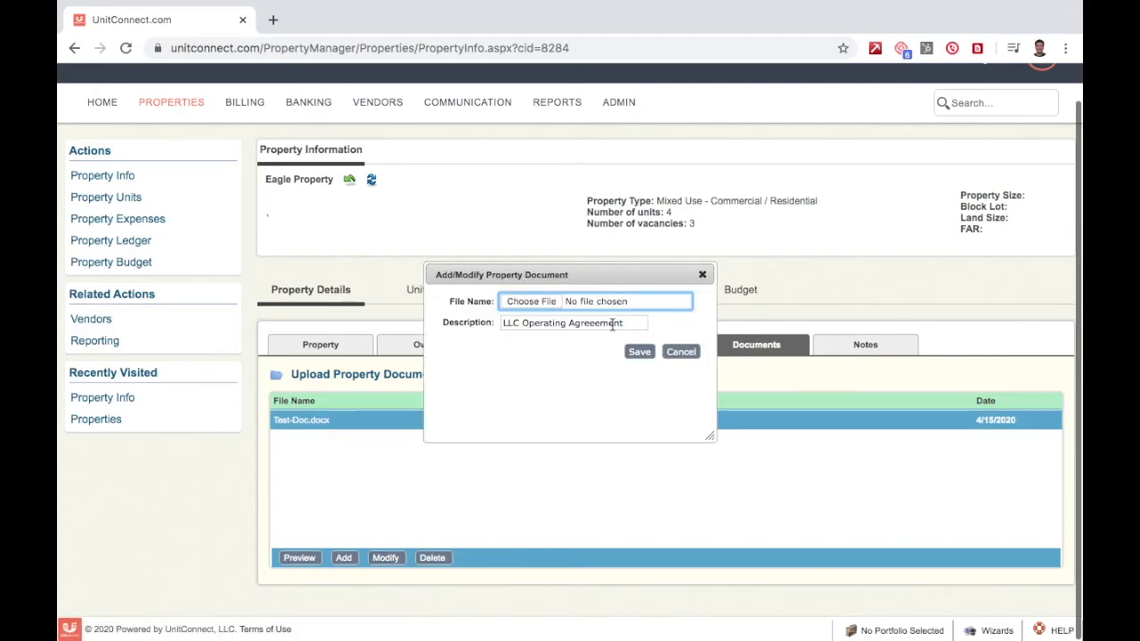
pyautogui.click(566, 323)
pyautogui.press('BackSpace')
pyautogui.press('BackSpace')
pyautogui.press('BackSpace')
pyautogui.press('BackSpace')
pyautogui.press('BackSpace')
pyautogui.press('BackSpace')
pyautogui.press('BackSpace')
pyautogui.press('BackSpace')
pyautogui.press('BackSpace')
pyautogui.press('BackSpace')
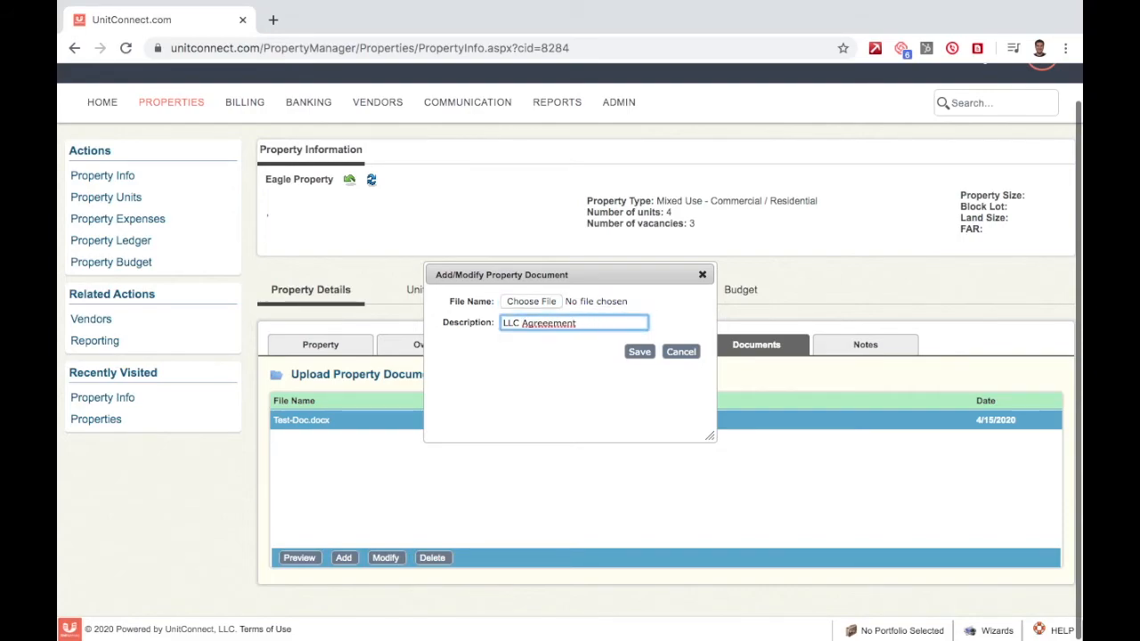
pyautogui.click(639, 352)
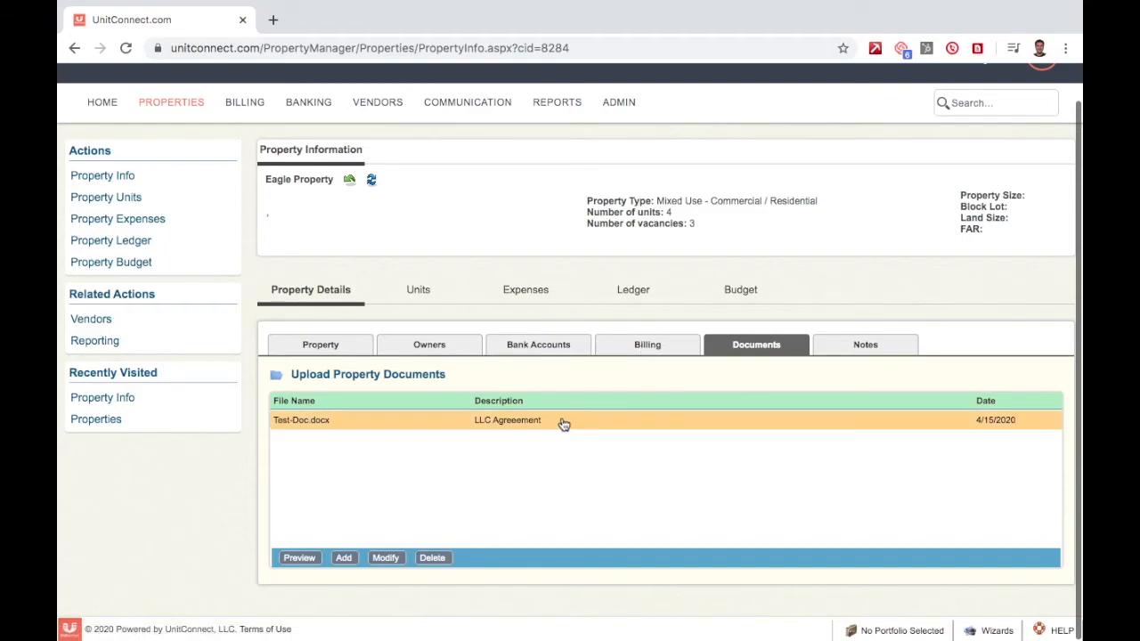
# - Preview the uploaded Test-Doc.docx document and dismiss the browser's download bar
pyautogui.click(543, 426)
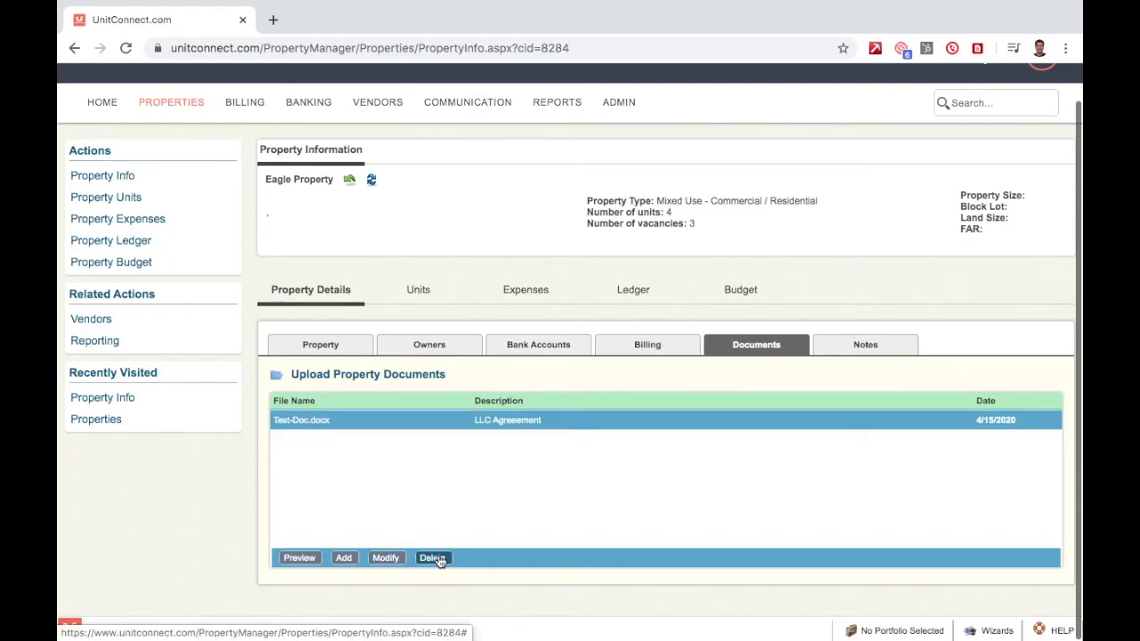
pyautogui.click(300, 557)
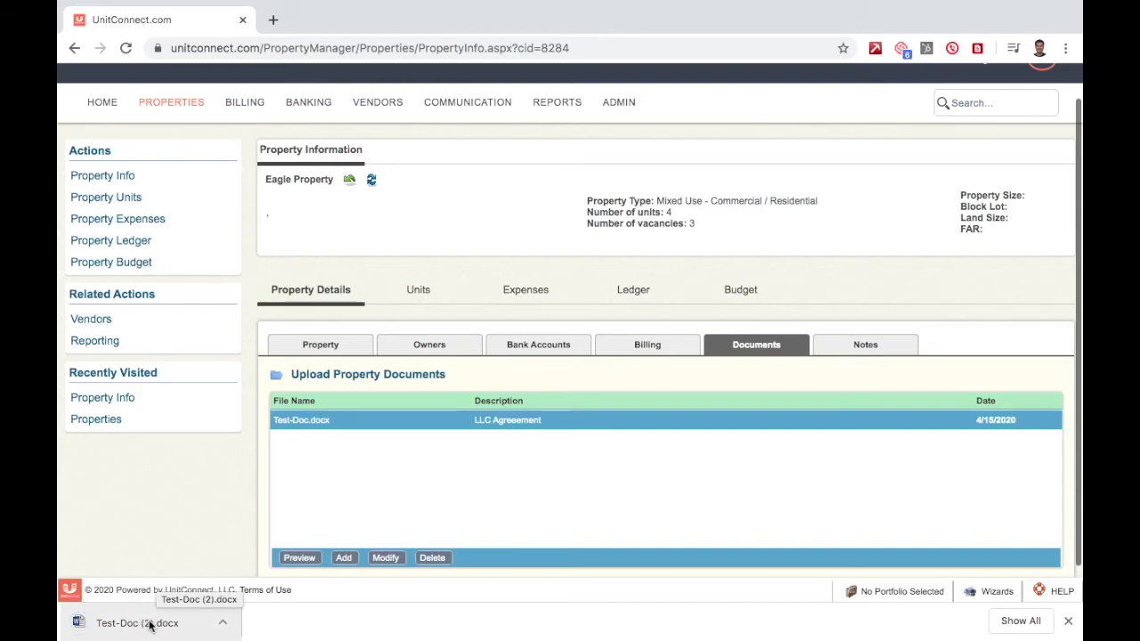
pyautogui.click(1069, 622)
# - Rename Eagle Property's second custom field to "Number of Parking Spaces", save the labels and update the custom fields
pyautogui.click(865, 345)
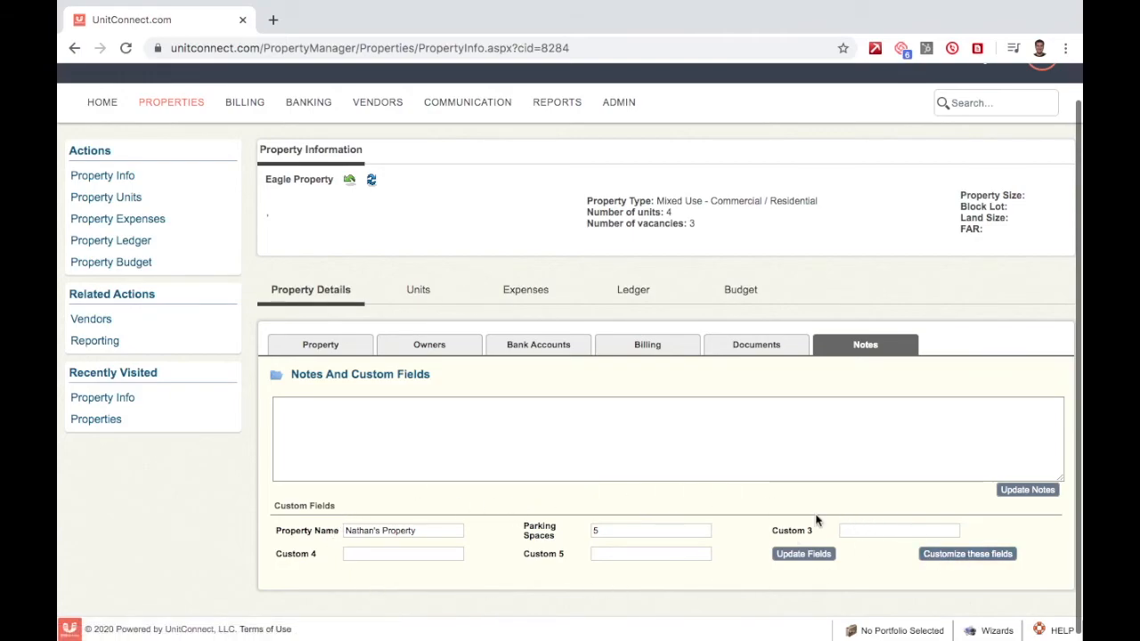
pyautogui.click(969, 556)
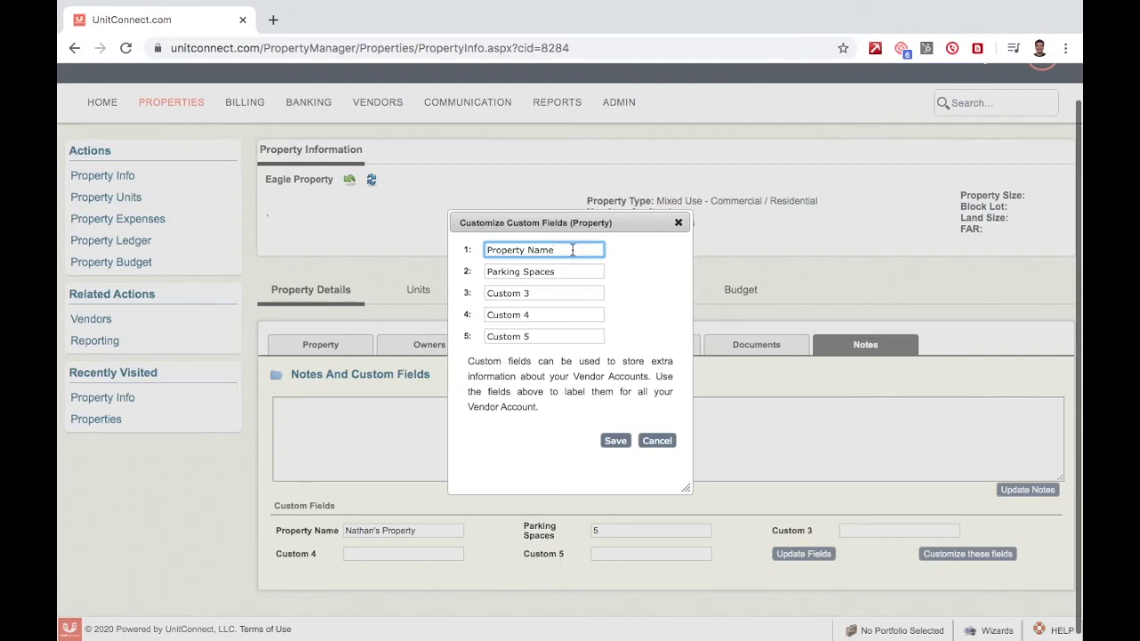
pyautogui.click(487, 272)
pyautogui.write('Number of')
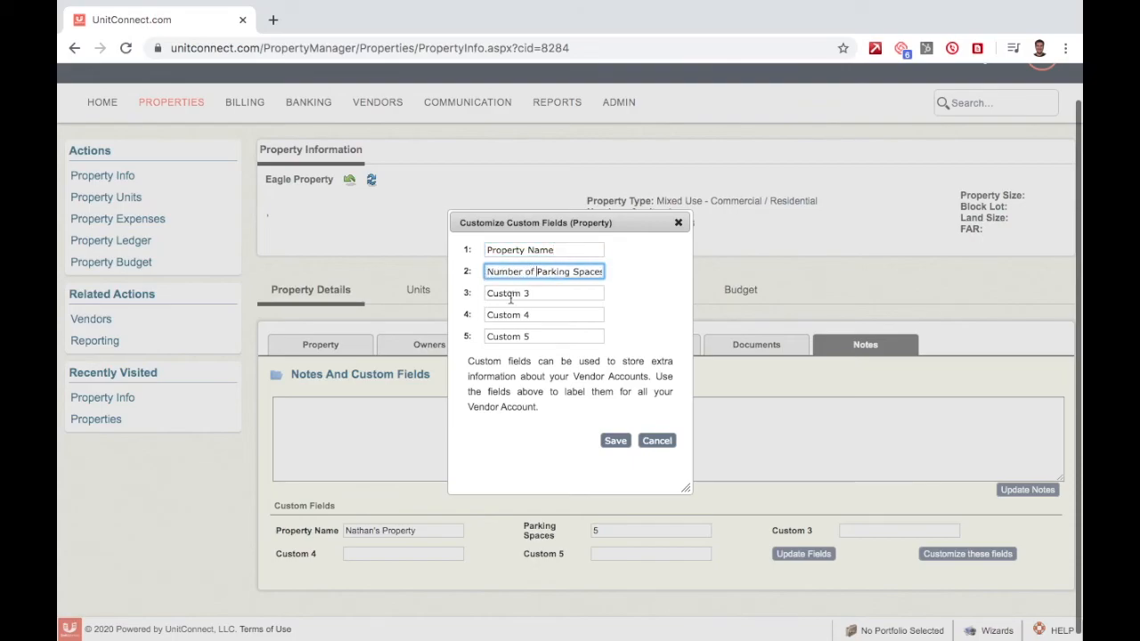
pyautogui.tripleClick(549, 296)
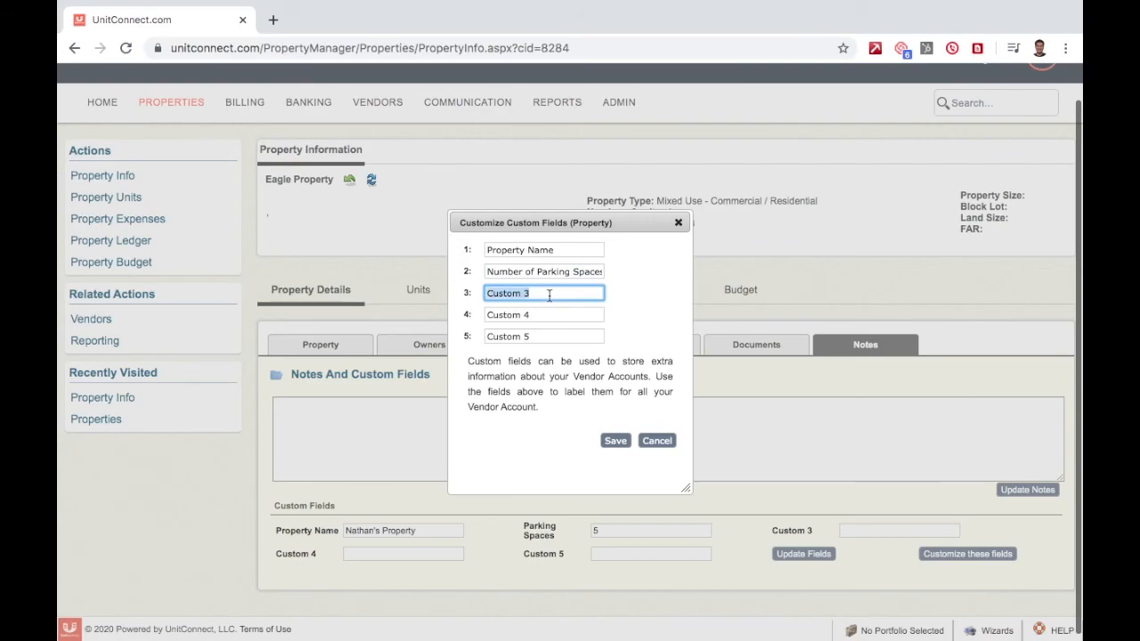
pyautogui.click(615, 441)
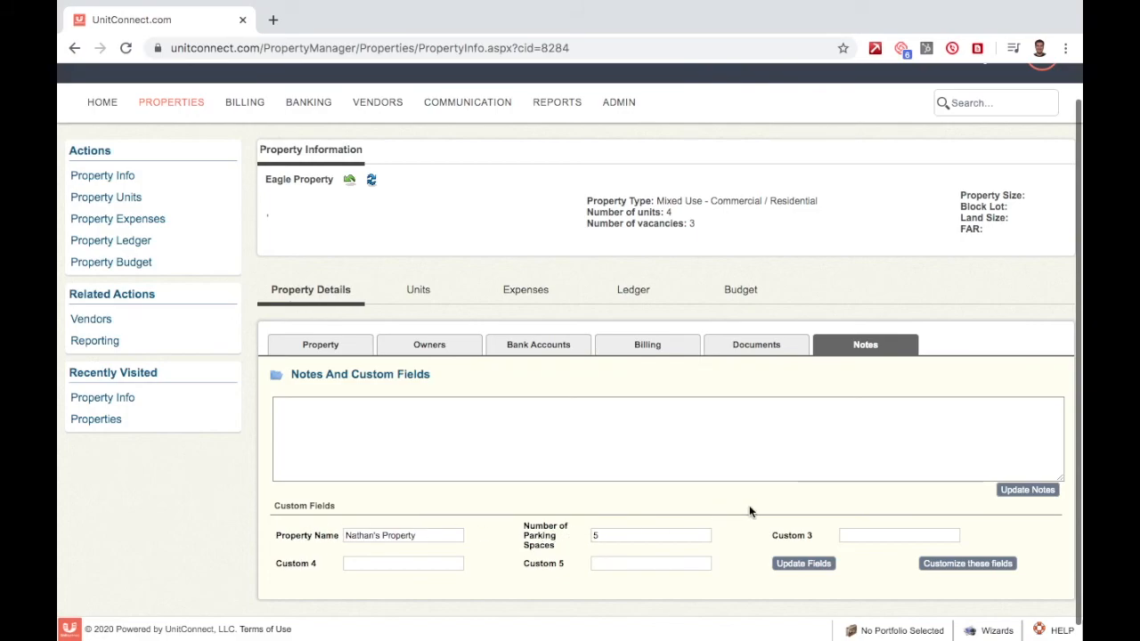
pyautogui.click(804, 567)
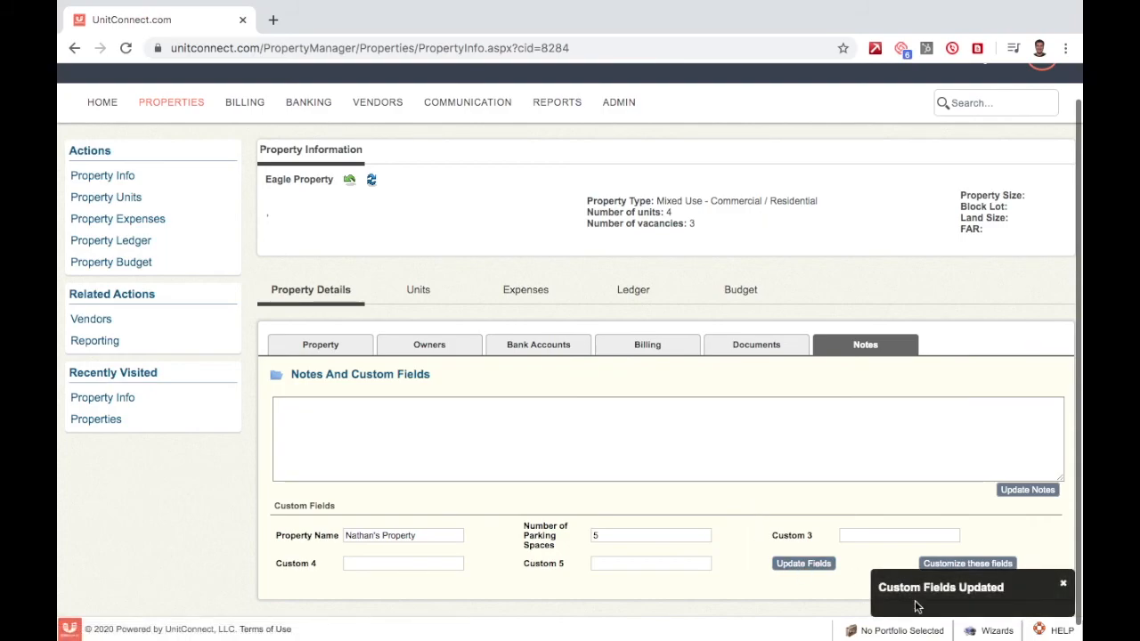